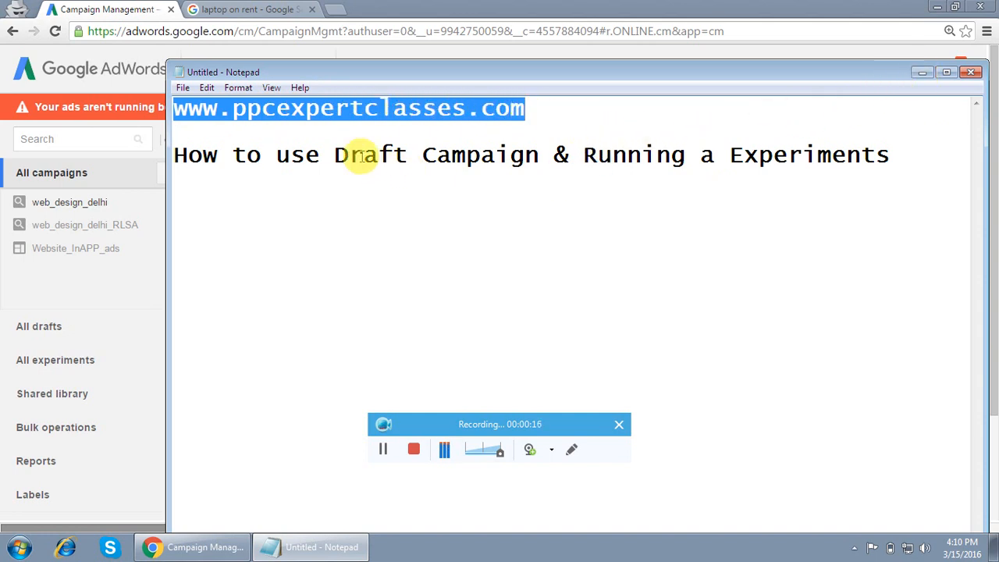
Step: Put the Notepad notes away, switch to Google AdWords, and review the web_design_delhi campaign's performance and conversions
{"action": "left_click_drag", "start_coordinate": [336, 154], "coordinate": [538, 152]}
{"action": "left_click", "coordinate": [923, 75]}
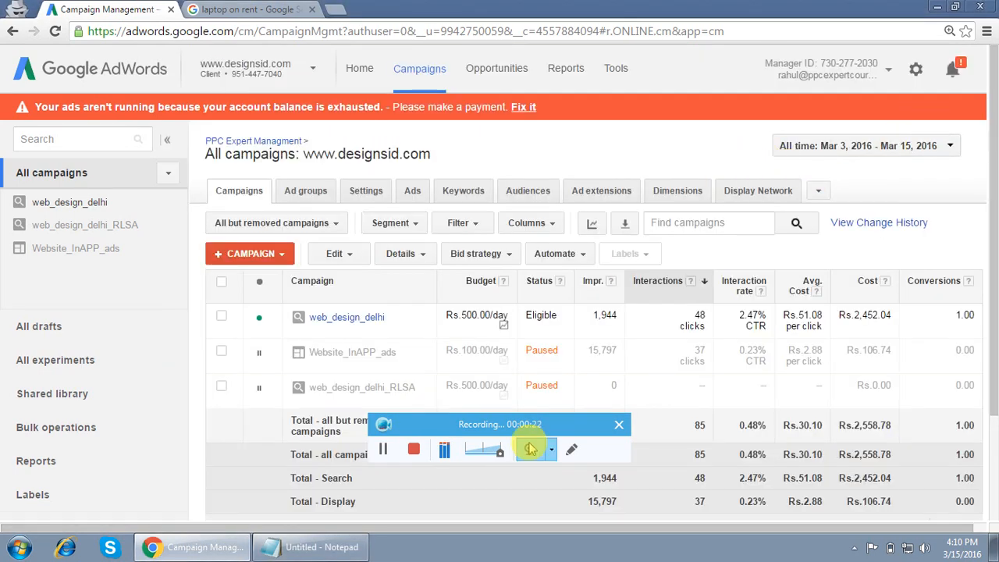
{"action": "left_click_drag", "start_coordinate": [495, 424], "coordinate": [811, 55]}
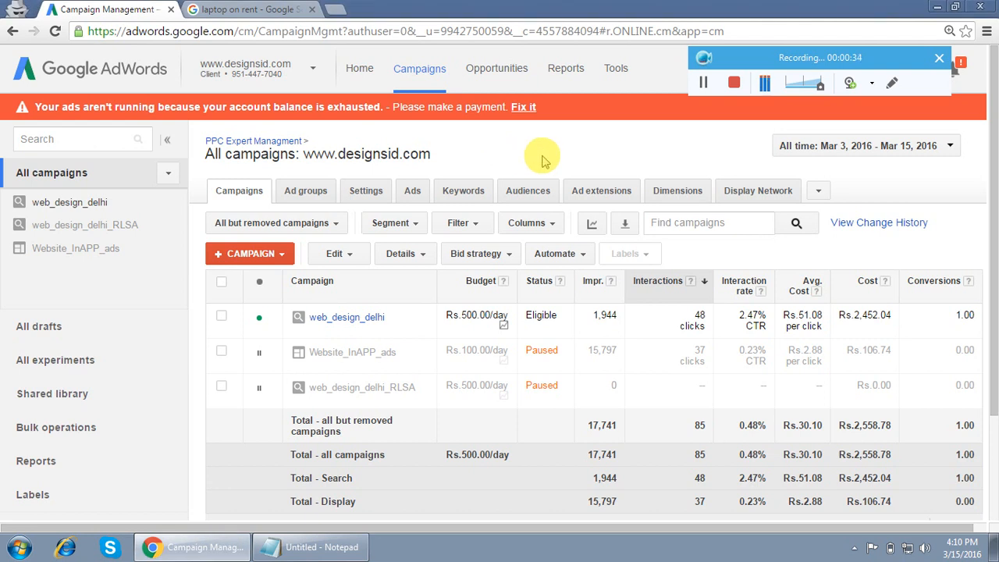
{"action": "scroll", "coordinate": [613, 243], "scroll_direction": "down", "scroll_amount": 1}
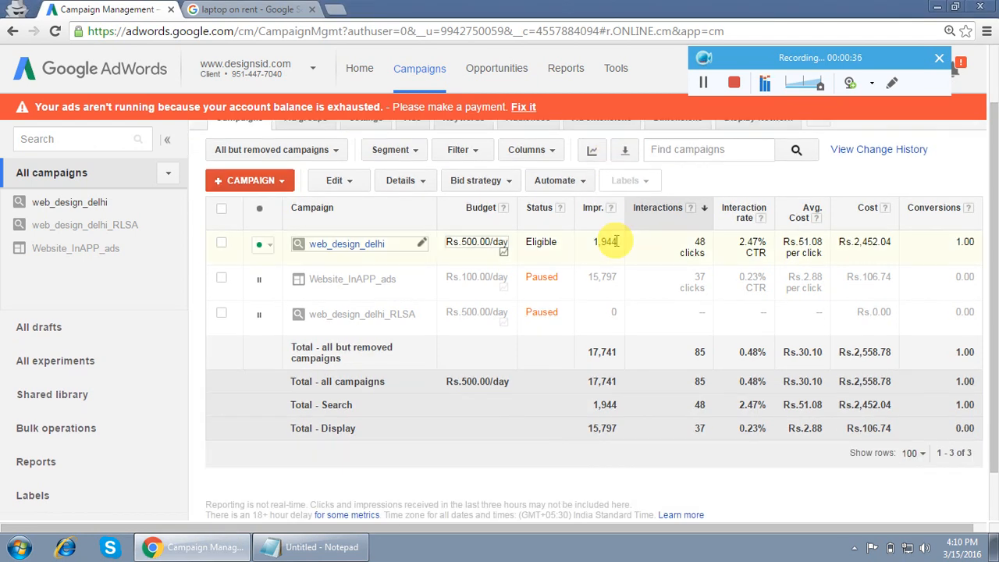
{"action": "scroll", "coordinate": [616, 242], "scroll_direction": "up", "scroll_amount": 1}
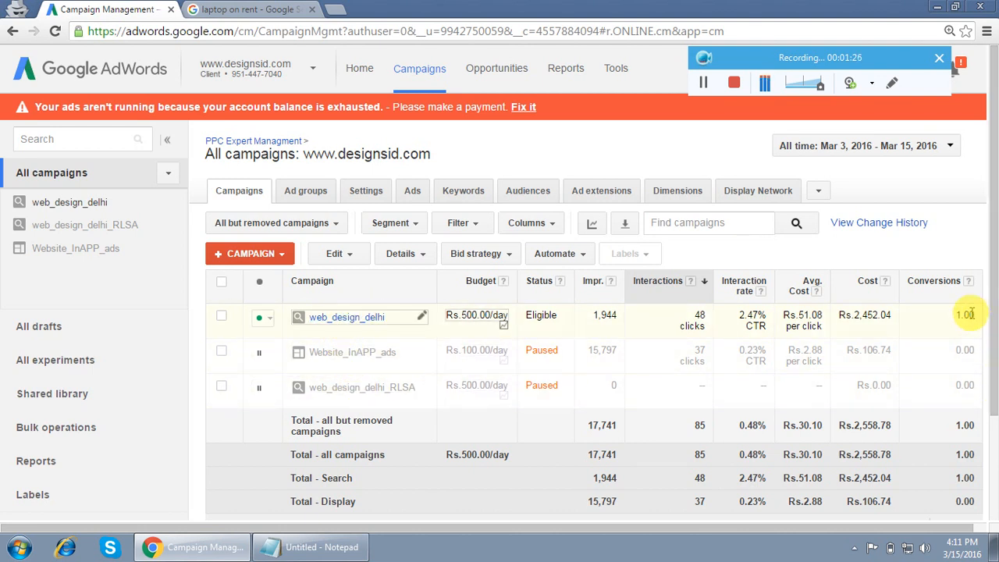
{"action": "left_click_drag", "start_coordinate": [955, 314], "coordinate": [974, 314]}
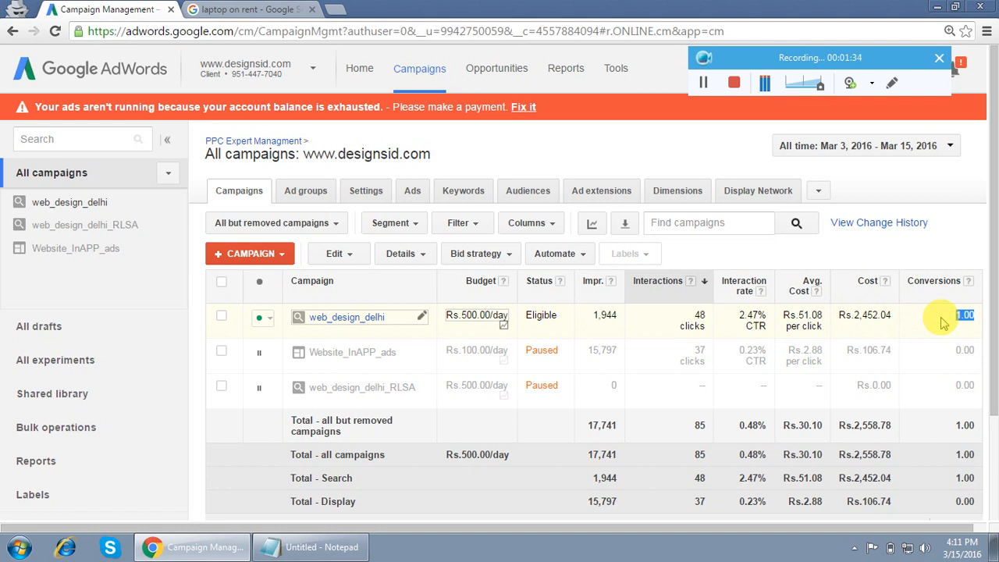
{"action": "left_click", "coordinate": [942, 324]}
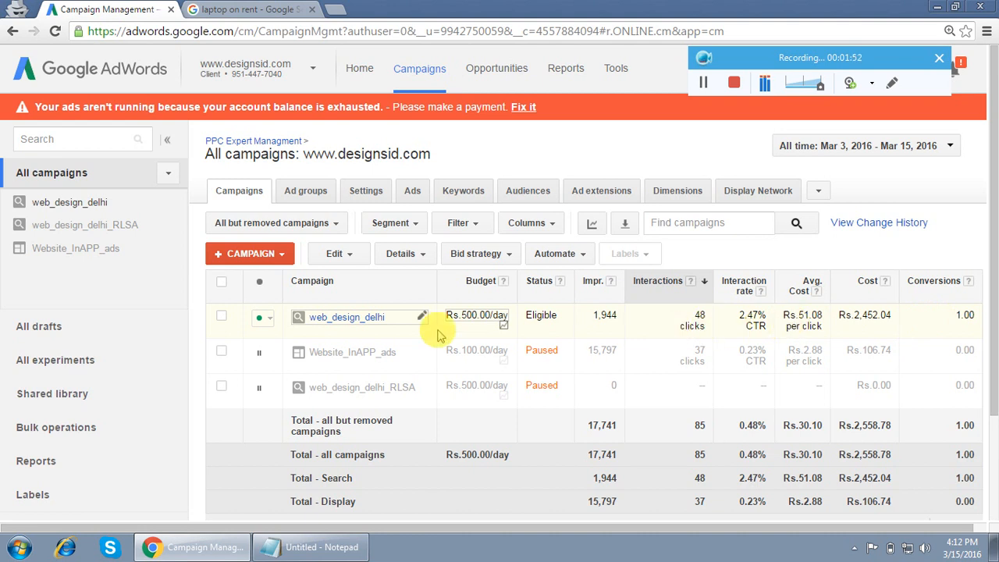
Step: Create a draft of the web_design_delhi campaign named Website_ads_testing
{"action": "left_click", "coordinate": [70, 205]}
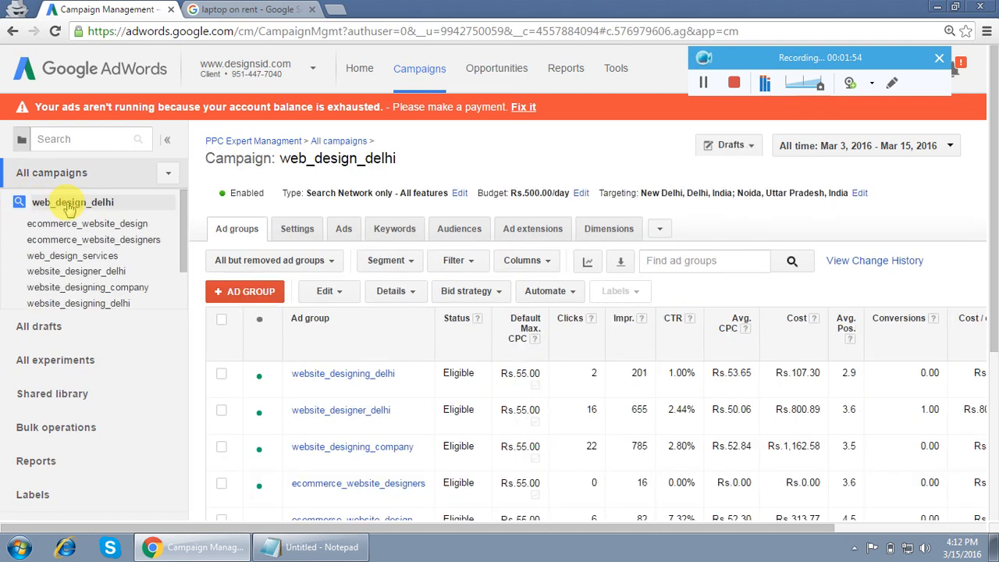
{"action": "mouse_move", "coordinate": [186, 206]}
{"action": "left_mouse_down"}
{"action": "mouse_move", "coordinate": [187, 236]}
{"action": "mouse_move", "coordinate": [185, 217]}
{"action": "left_mouse_up"}
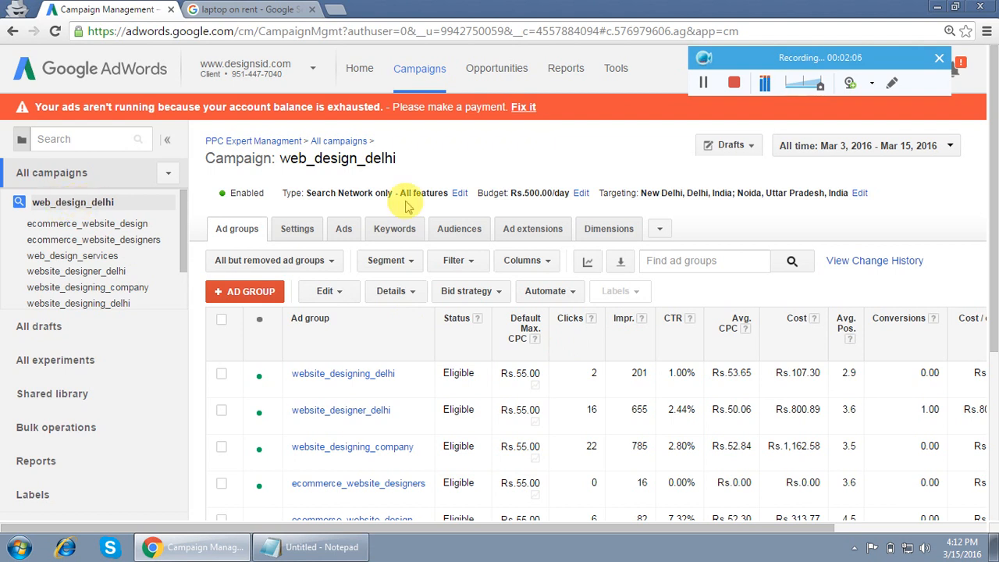
{"action": "left_click", "coordinate": [744, 147]}
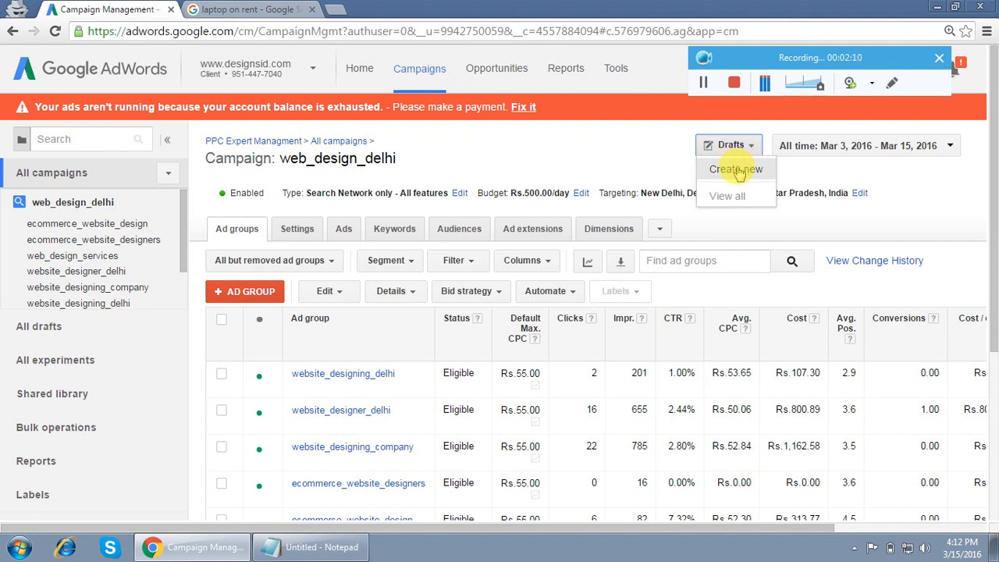
{"action": "left_click", "coordinate": [738, 171]}
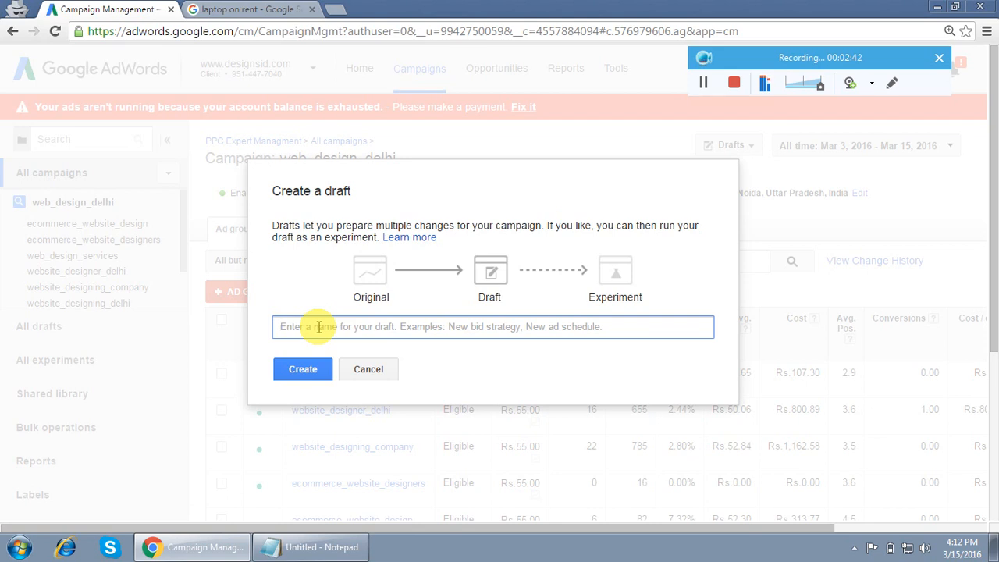
{"action": "type", "text": "Webs"}
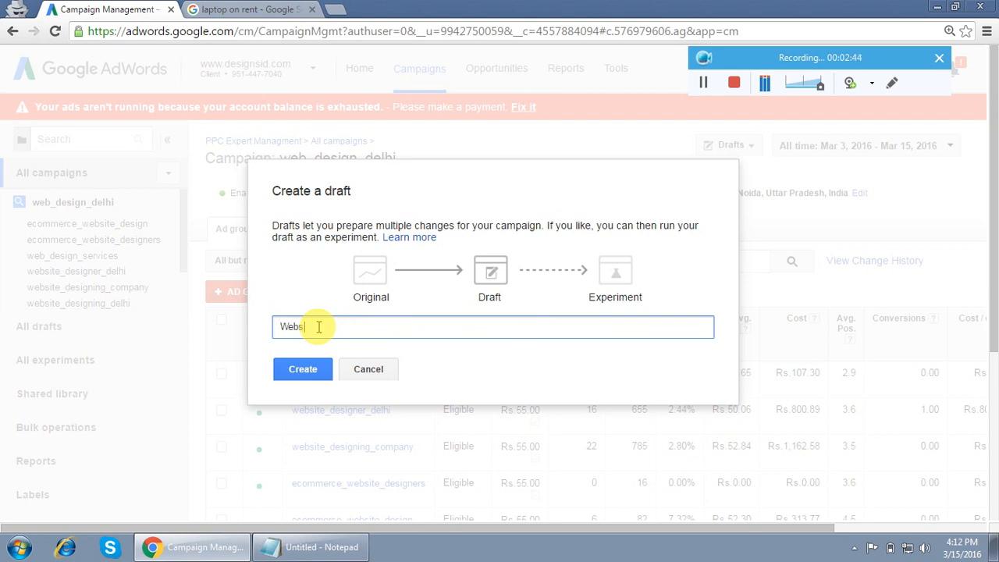
{"action": "type", "text": "ite ads_testing"}
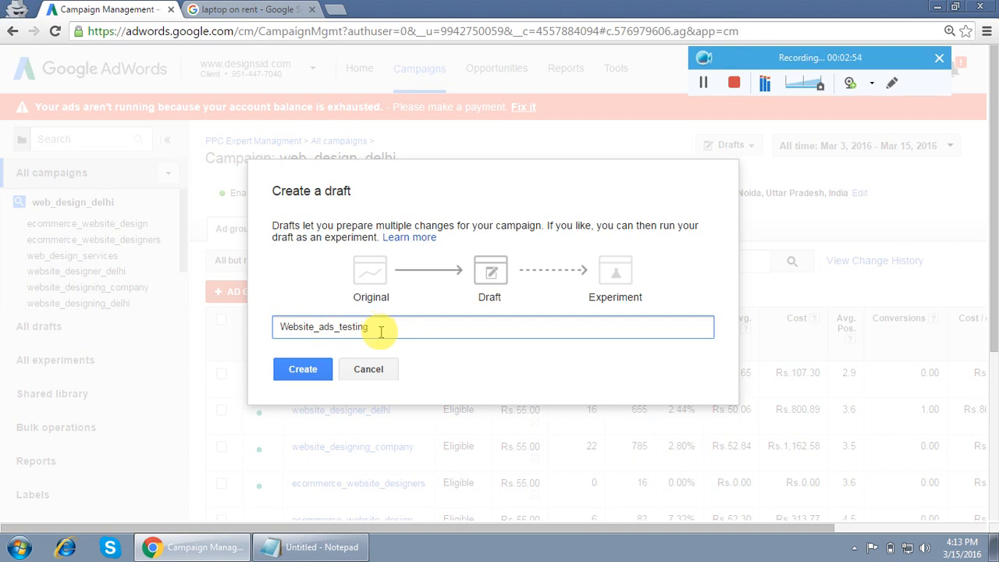
{"action": "left_click", "coordinate": [303, 369]}
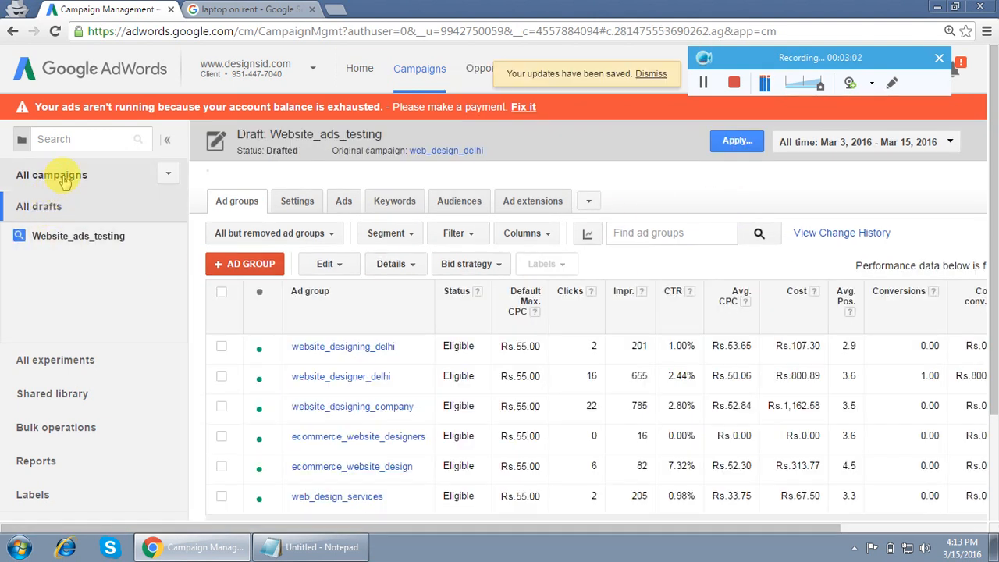
Step: Return to the original web_design_delhi campaign and view its draft options
{"action": "left_click", "coordinate": [65, 179]}
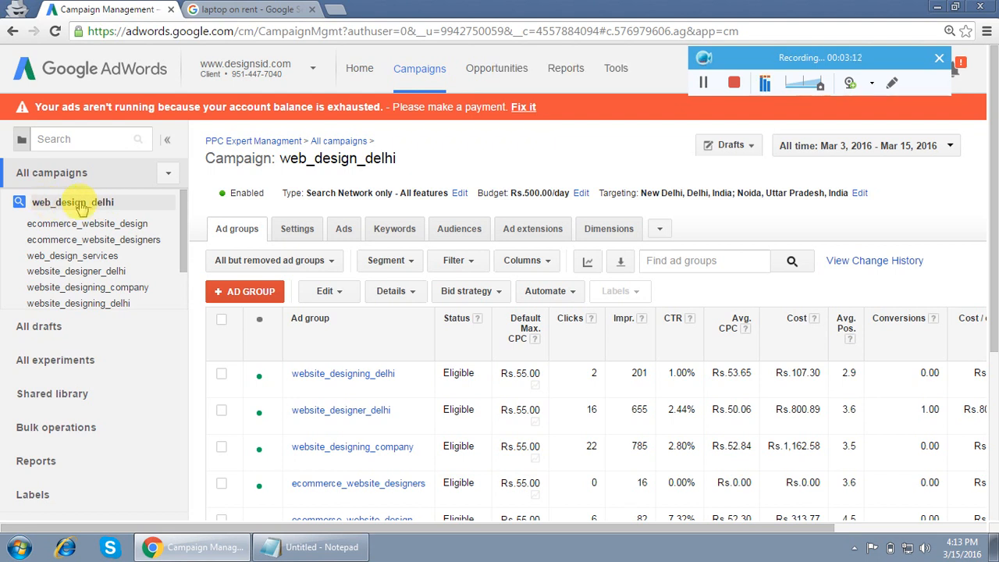
{"action": "left_click", "coordinate": [735, 146]}
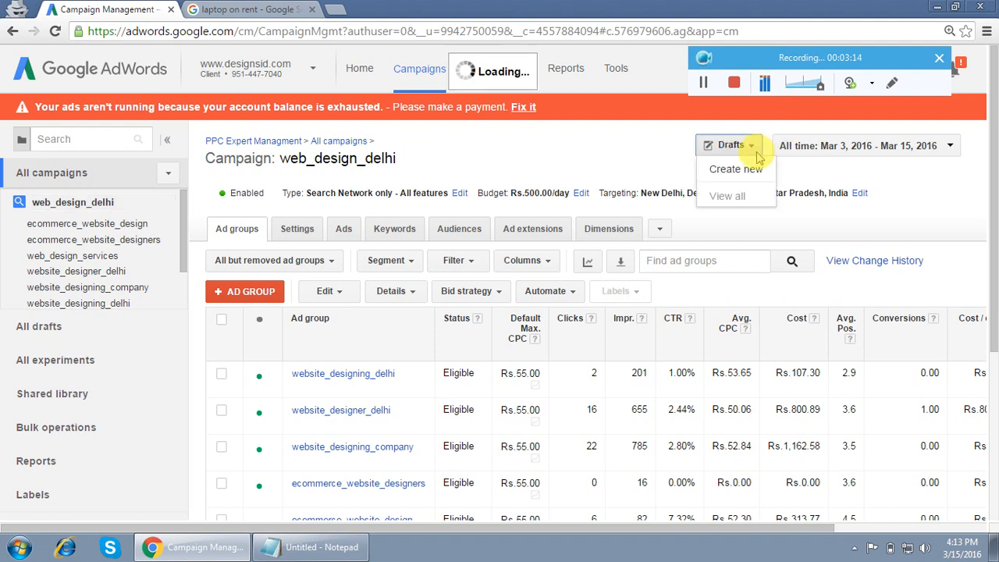
{"action": "left_click", "coordinate": [576, 155]}
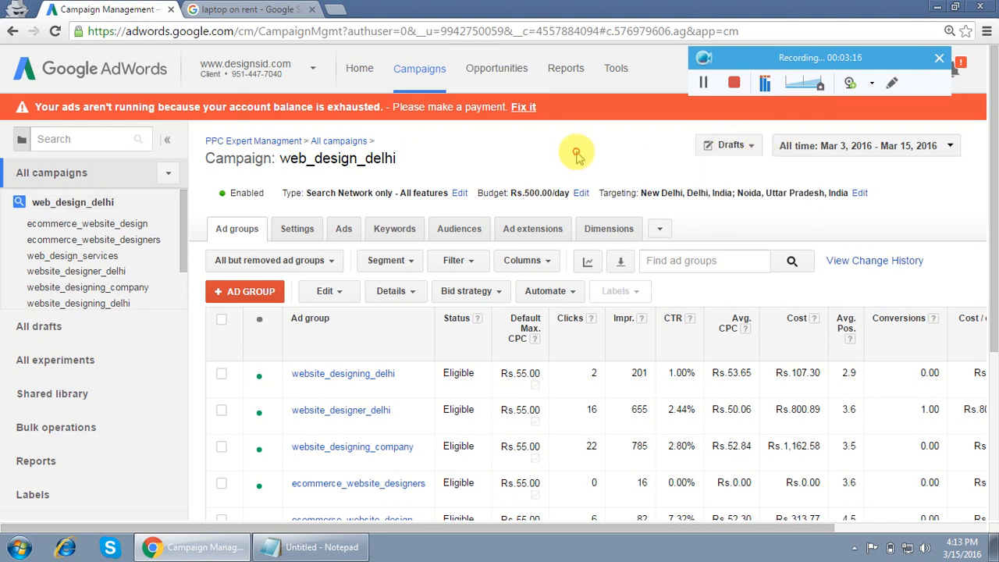
Step: Open the Website_ads_testing draft from the list of all drafts and look over its ad groups
{"action": "left_click", "coordinate": [50, 326]}
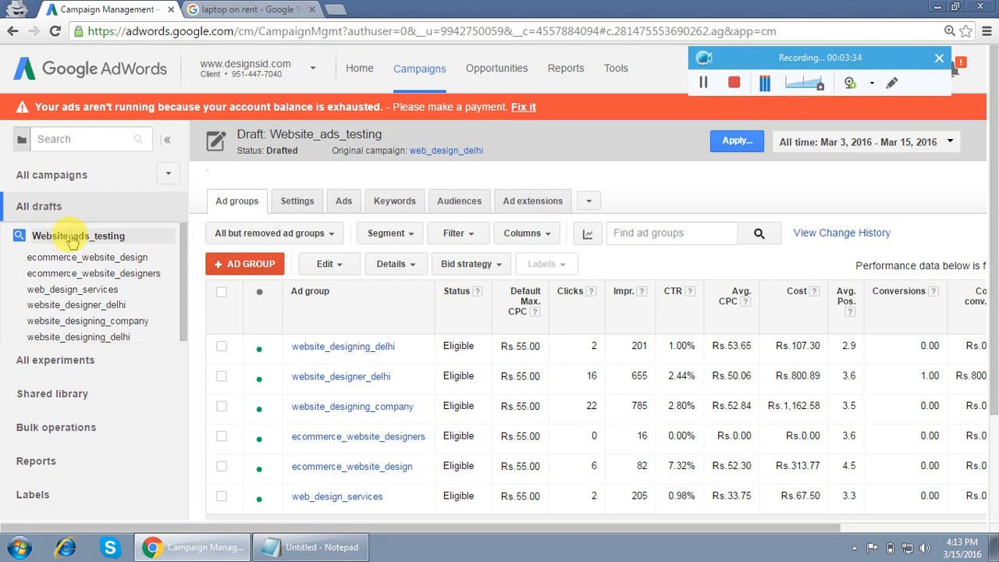
{"action": "scroll", "coordinate": [528, 370], "scroll_direction": "down", "scroll_amount": 3}
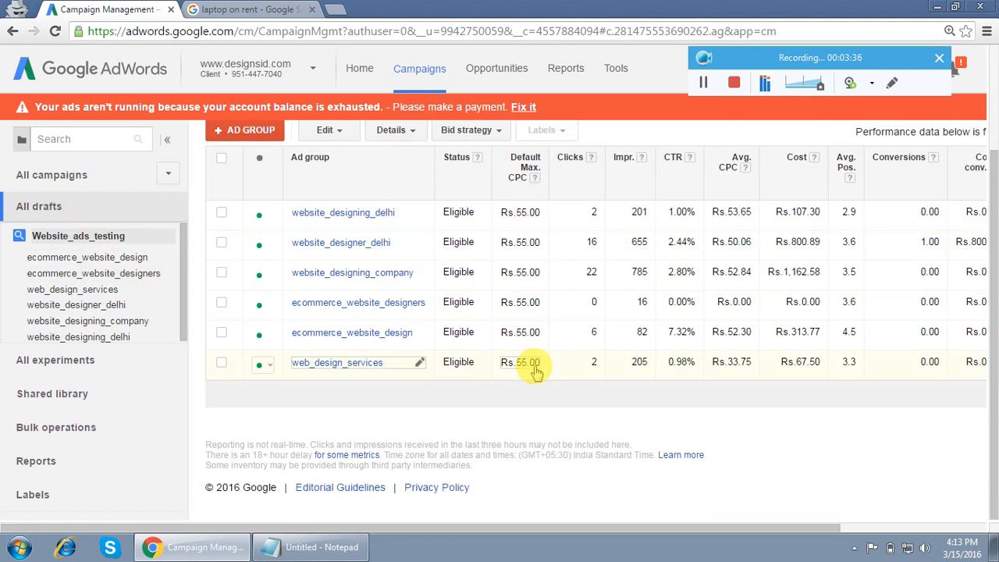
{"action": "scroll", "coordinate": [528, 368], "scroll_direction": "up", "scroll_amount": 3}
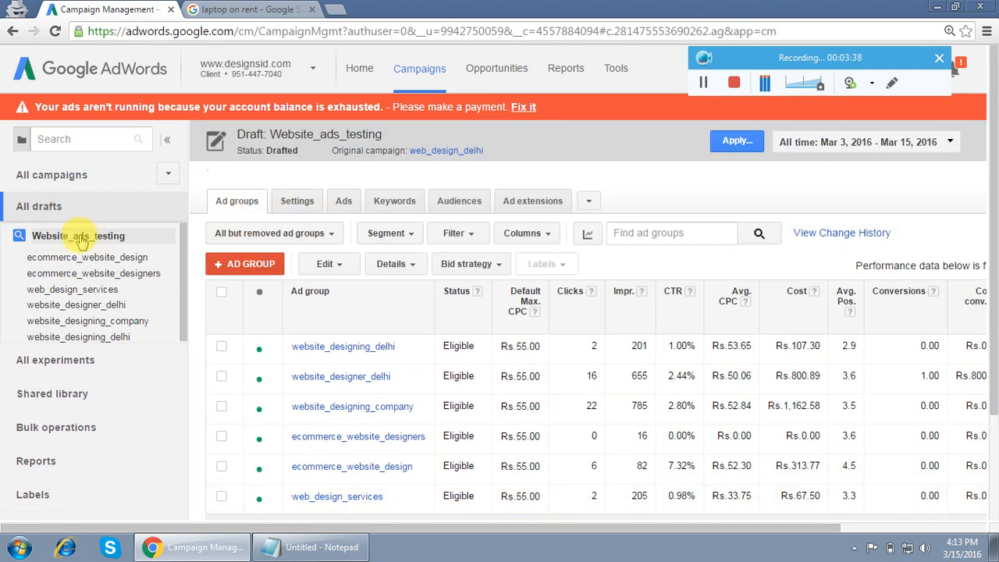
{"action": "left_click_drag", "start_coordinate": [183, 268], "coordinate": [182, 280]}
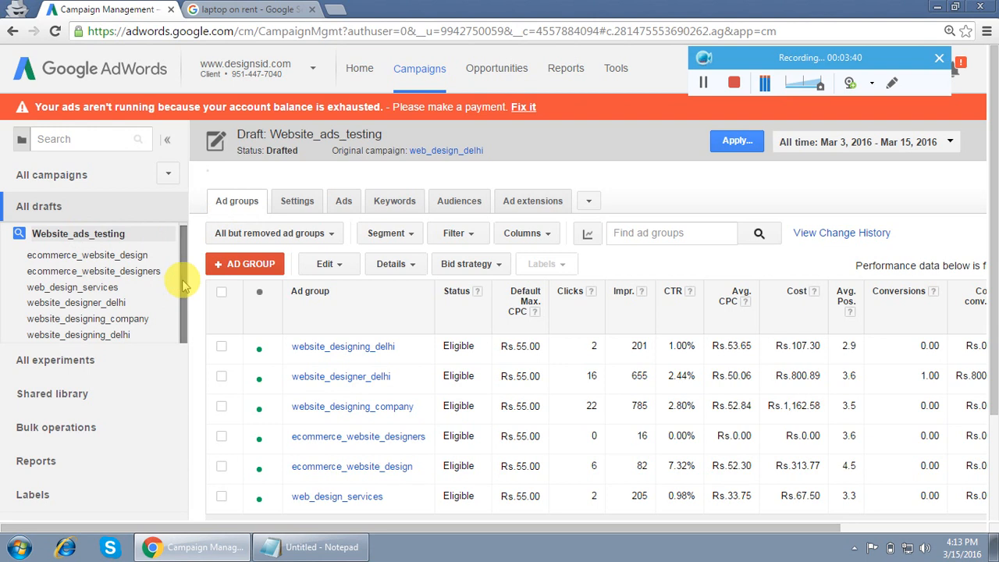
Step: Start a new text ad in the draft's website_designing_delhi ad group
{"action": "left_click", "coordinate": [102, 336]}
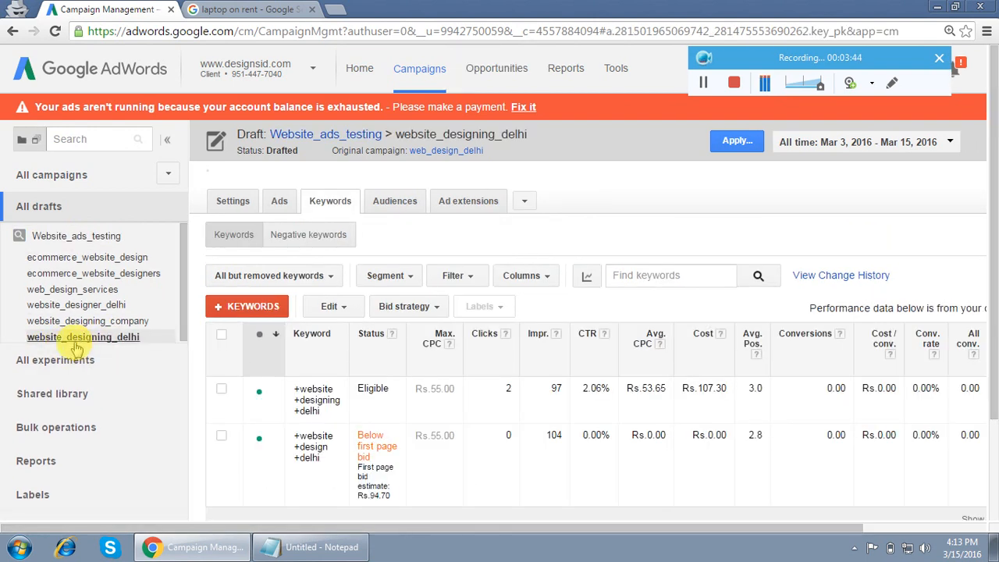
{"action": "left_click", "coordinate": [280, 201]}
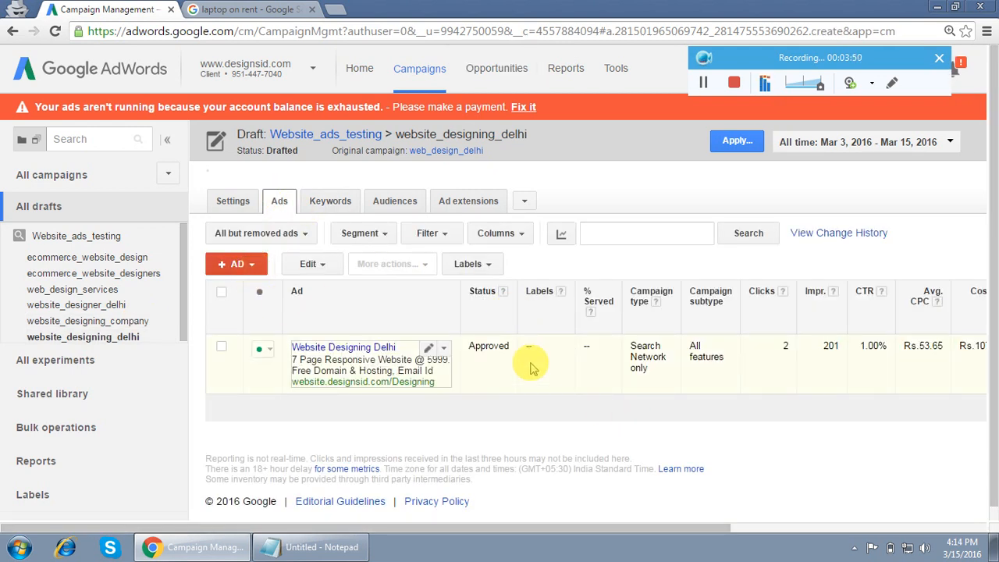
{"action": "left_click", "coordinate": [234, 264]}
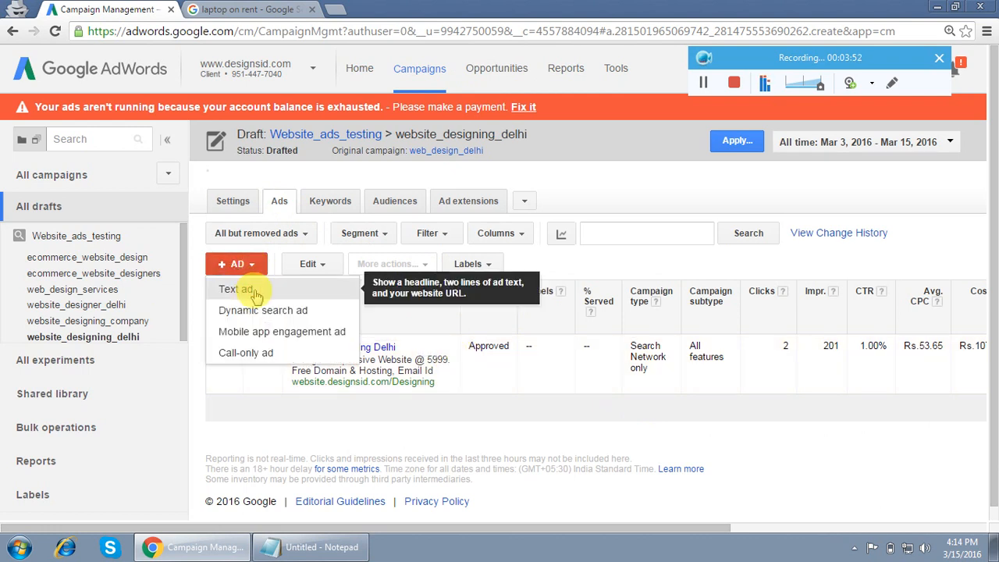
{"action": "left_click", "coordinate": [247, 288]}
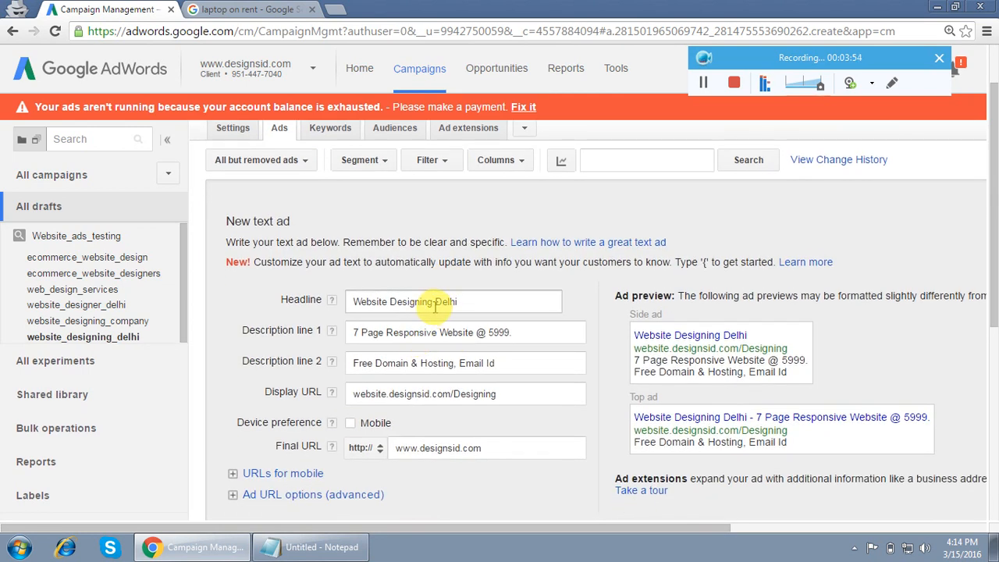
Step: Change description line 1 of the new ad to "7 Page Responsive Website @ RS 5999", without the closing period
{"action": "left_click", "coordinate": [435, 303]}
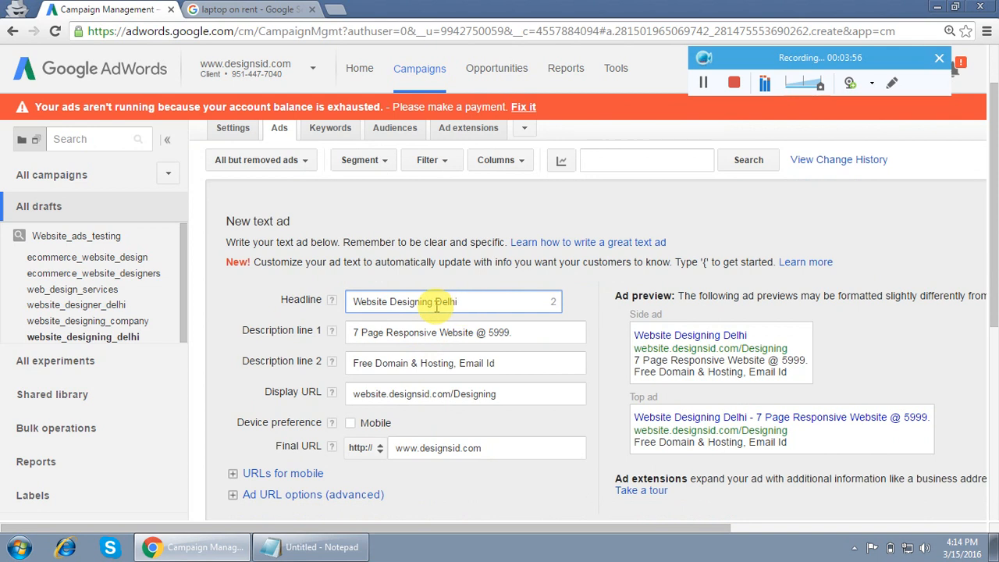
{"action": "double_click", "coordinate": [465, 301]}
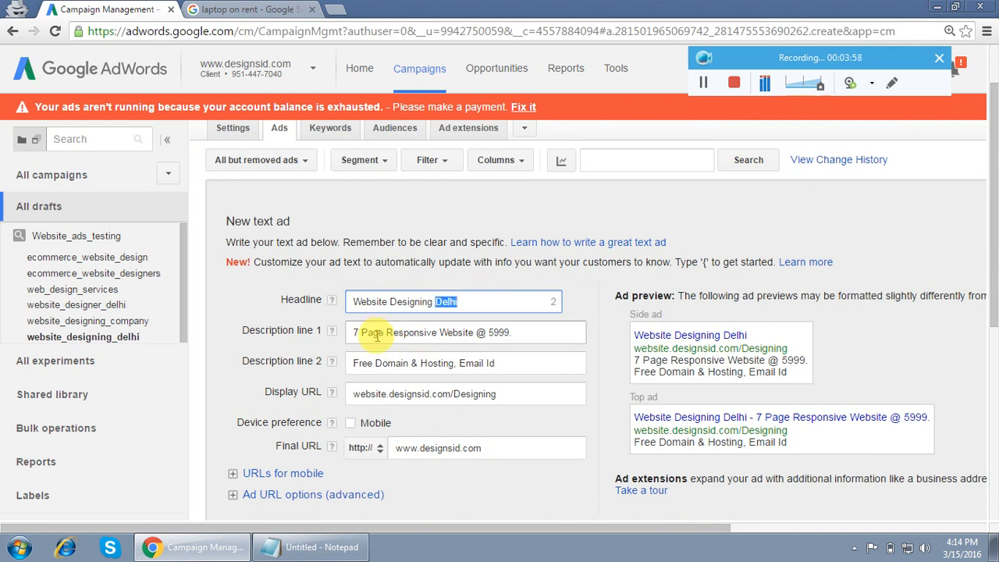
{"action": "left_click", "coordinate": [489, 333]}
{"action": "type", "text": "RS"}
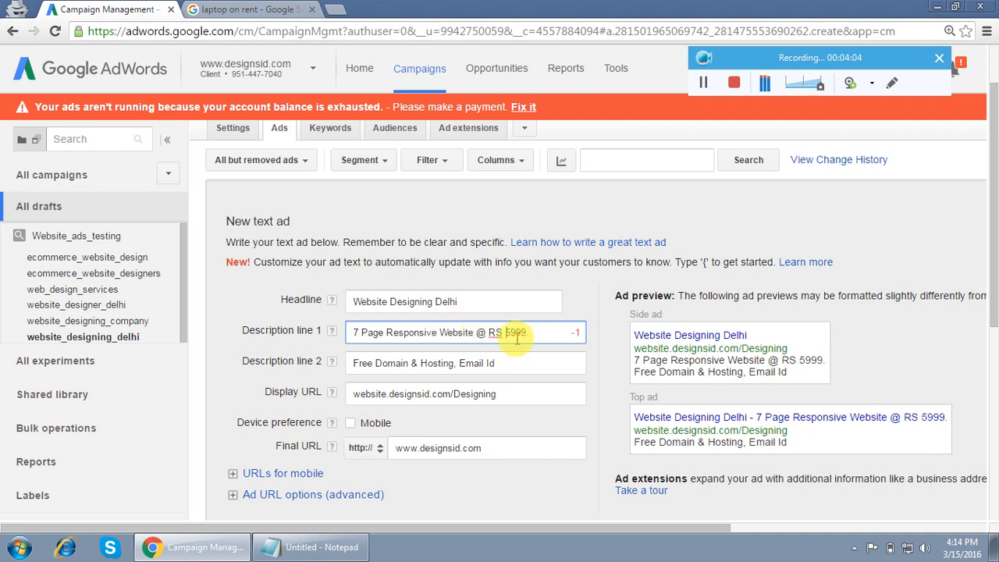
{"action": "left_click", "coordinate": [540, 334]}
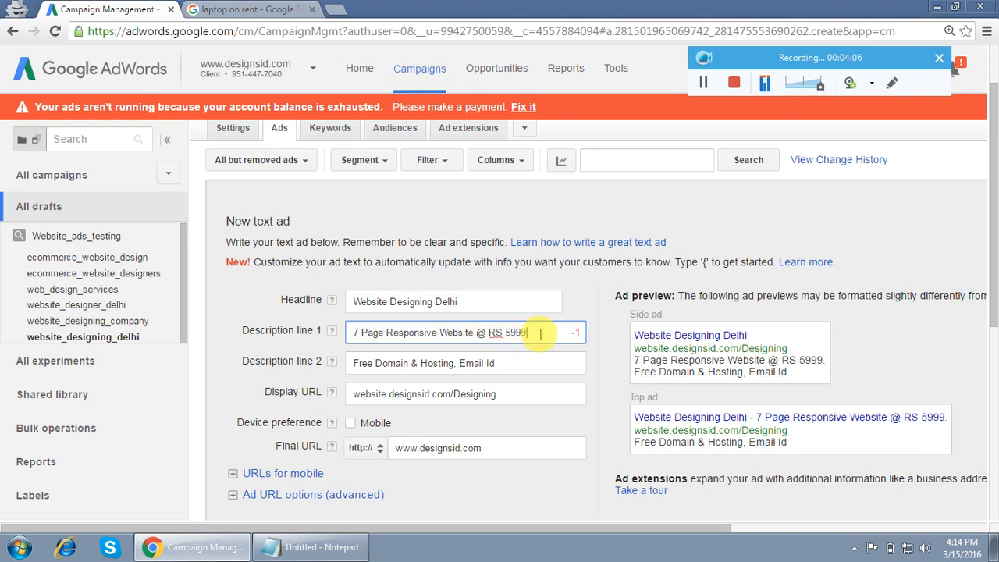
{"action": "key", "text": "BackSpace"}
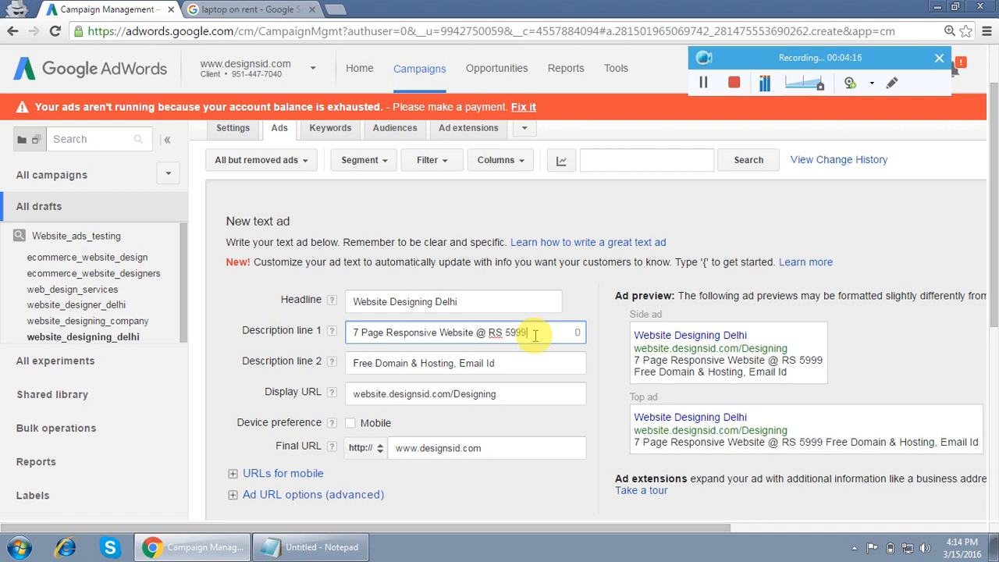
{"action": "left_click", "coordinate": [311, 547]}
{"action": "double_click", "coordinate": [409, 107]}
{"action": "left_click", "coordinate": [408, 108]}
{"action": "double_click", "coordinate": [407, 107]}
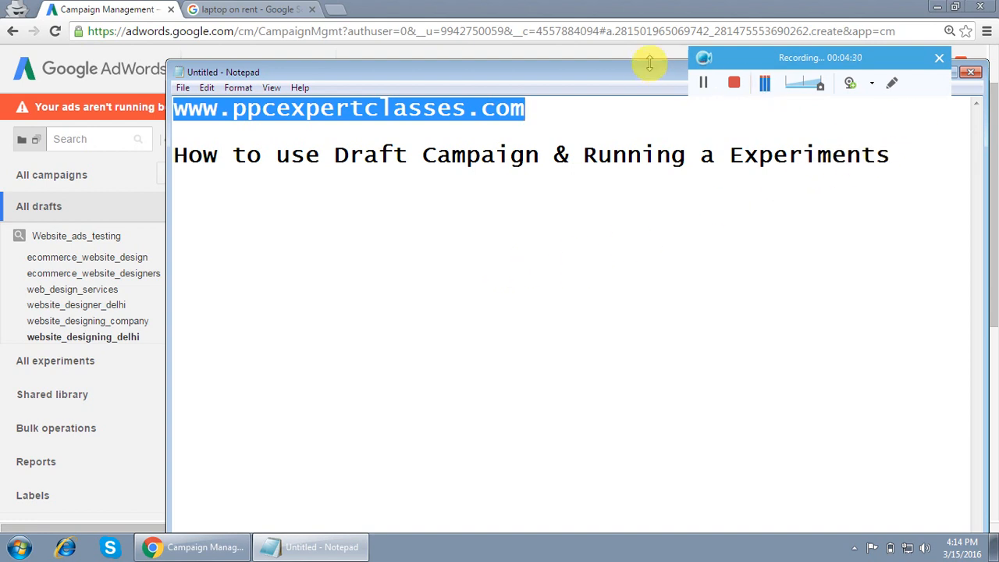
{"action": "left_click_drag", "start_coordinate": [624, 73], "coordinate": [571, 147]}
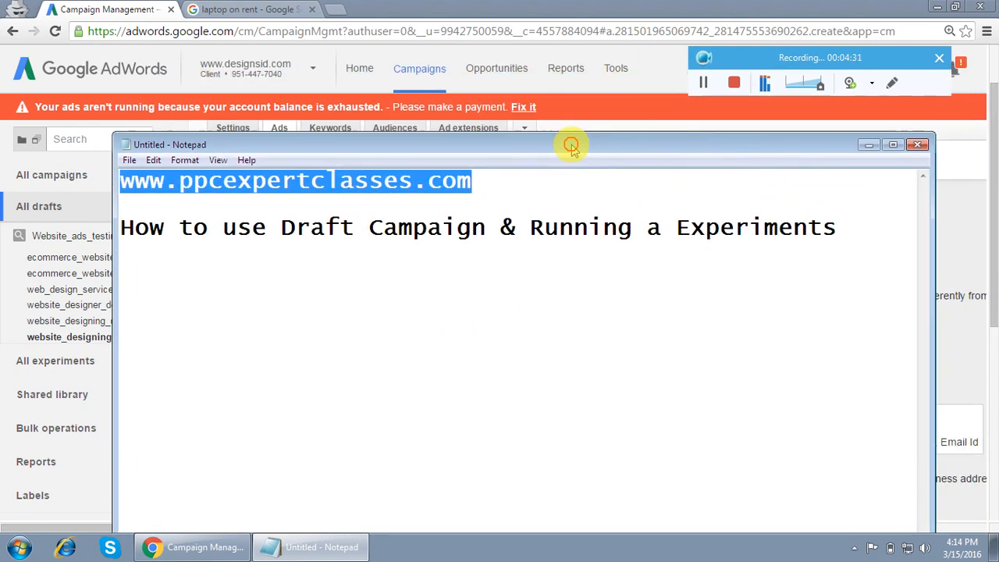
{"action": "left_click", "coordinate": [869, 145]}
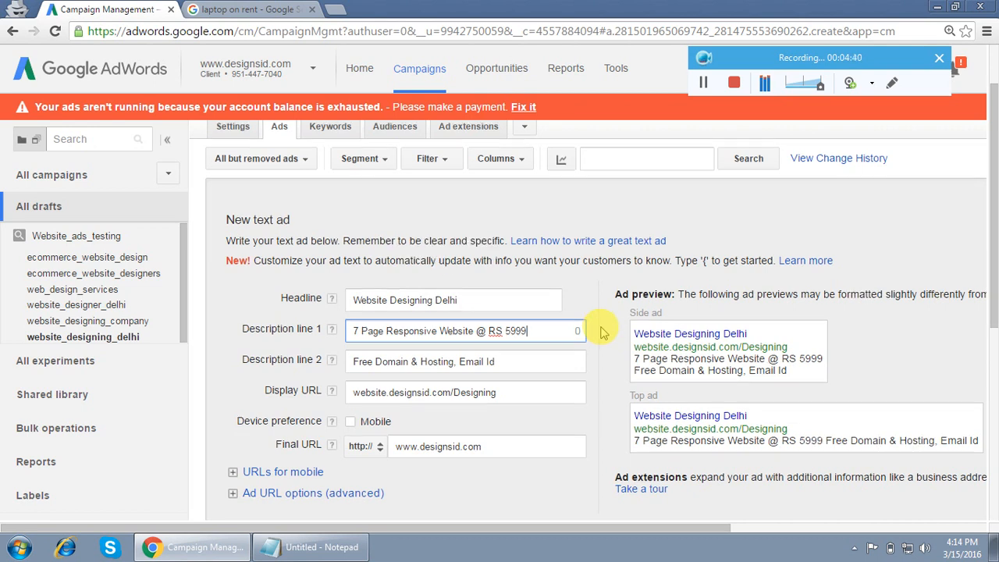
Step: Remove the @ sign from description line 1 and add a closing period so it reads "7 Page Responsive Website RS 5999."
{"action": "scroll", "coordinate": [601, 331], "scroll_direction": "down", "scroll_amount": 1}
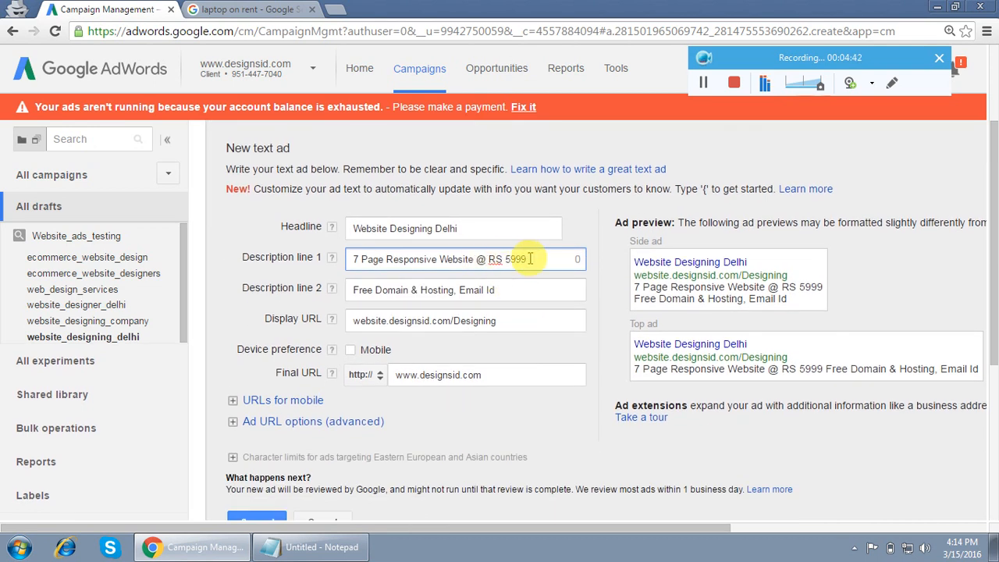
{"action": "left_click", "coordinate": [486, 259]}
{"action": "key", "text": "BackSpace"}
{"action": "key", "text": "BackSpace"}
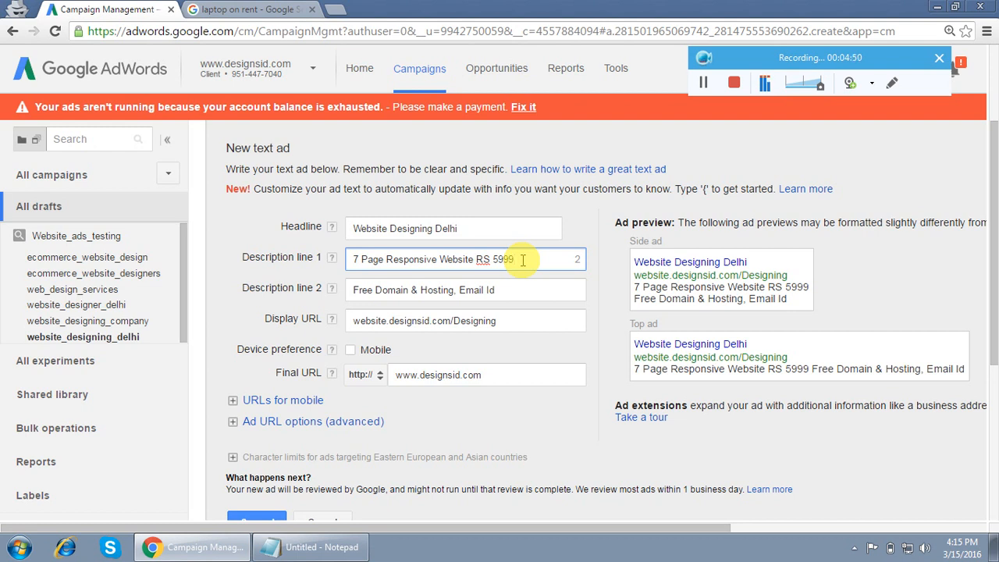
{"action": "type", "text": "."}
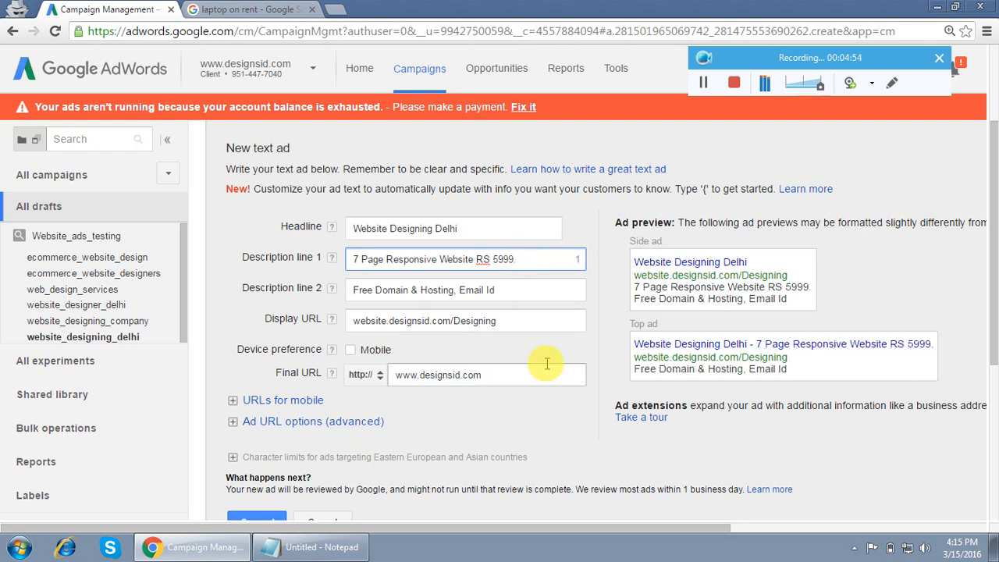
Step: Save the new text ad and apply the Website_ads_testing draft with the option to run an experiment
{"action": "scroll", "coordinate": [547, 363], "scroll_direction": "down", "scroll_amount": 1}
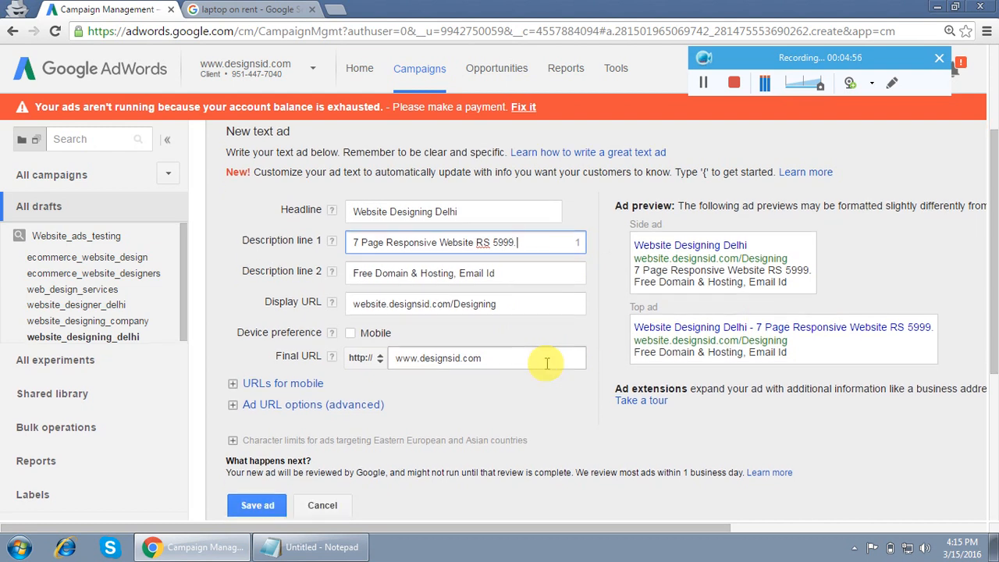
{"action": "left_click", "coordinate": [257, 447]}
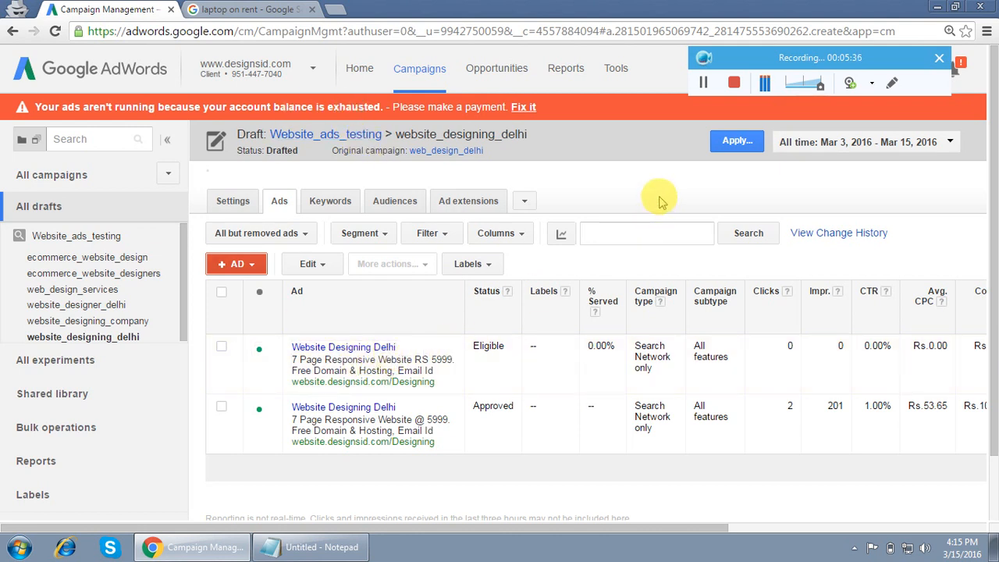
{"action": "left_click", "coordinate": [734, 145]}
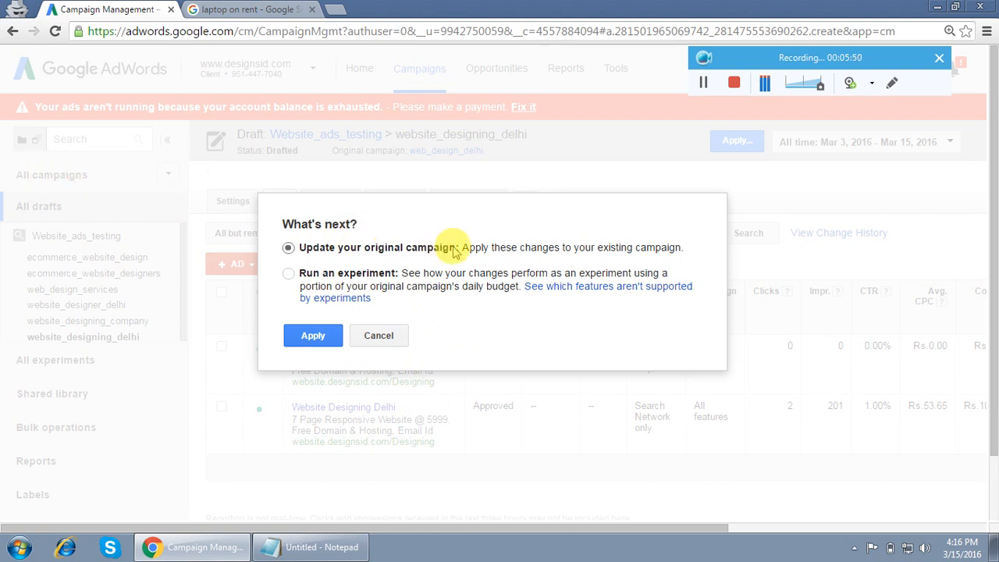
{"action": "left_click", "coordinate": [289, 274]}
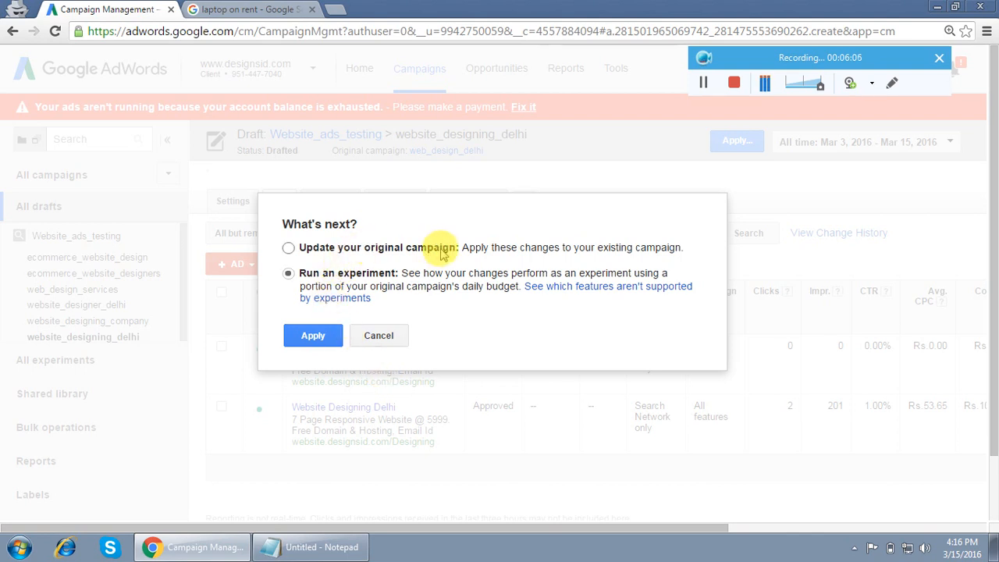
{"action": "left_click", "coordinate": [313, 336]}
Step: Name the experiment Ads_testing and set its end date to Mar 17, 2016
{"action": "type", "text": "ADs"}
{"action": "key", "text": "BackSpace"}
{"action": "key", "text": "BackSpace"}
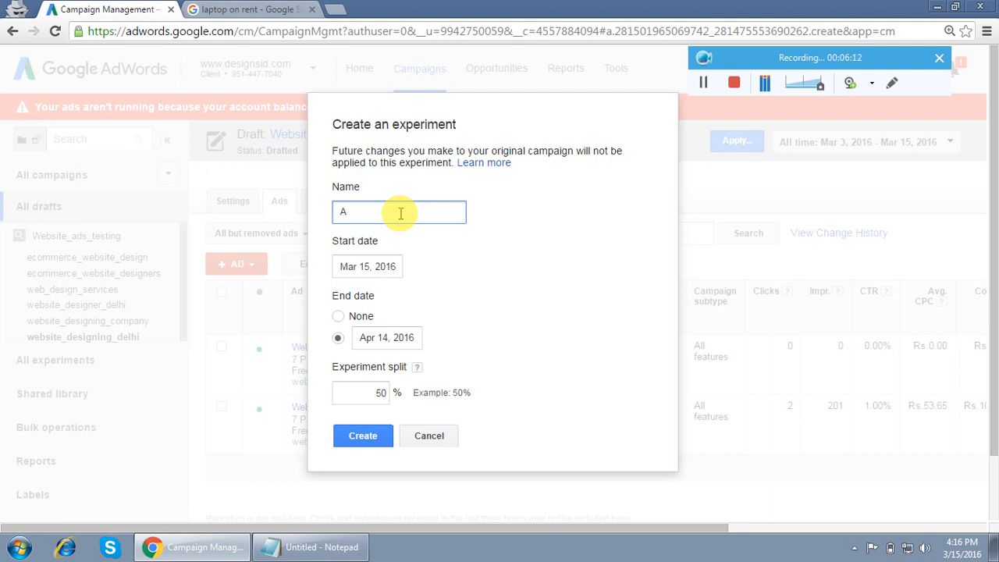
{"action": "type", "text": "ds_testing"}
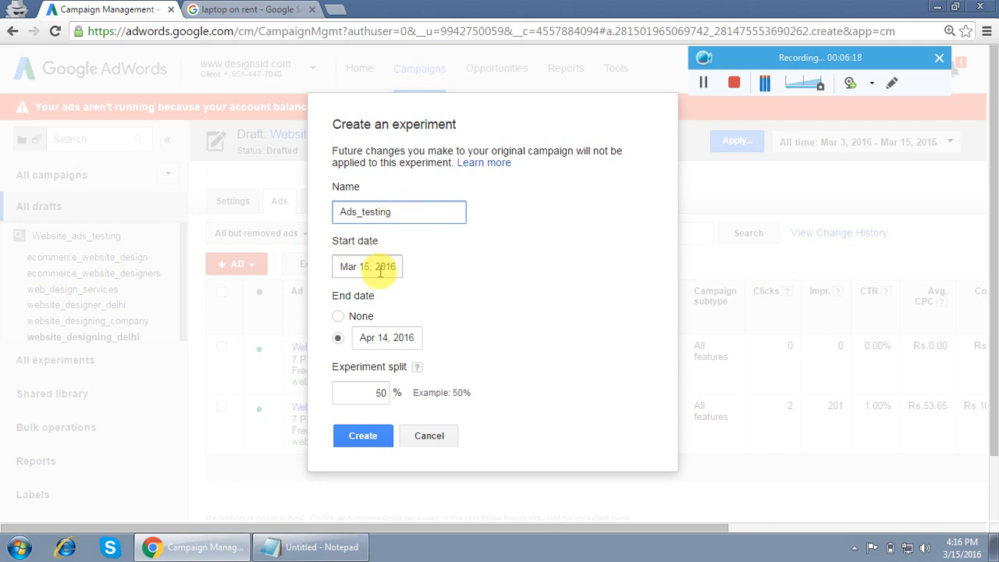
{"action": "left_click", "coordinate": [404, 338]}
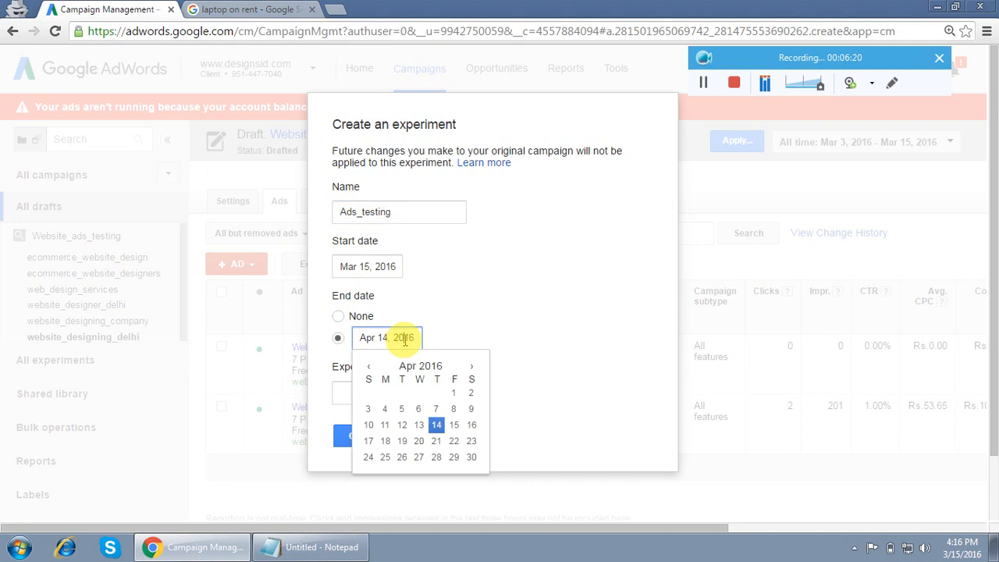
{"action": "left_click", "coordinate": [370, 367]}
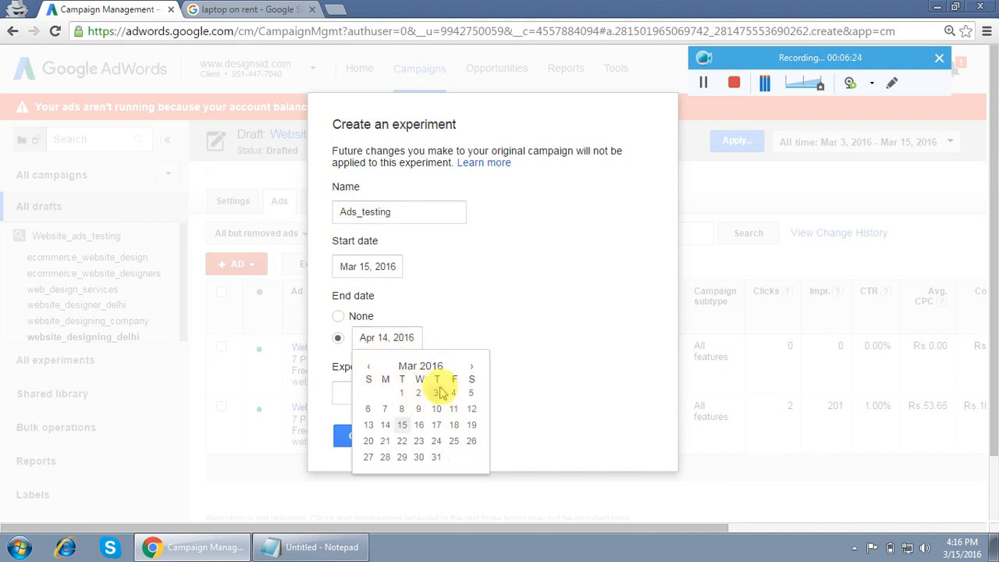
{"action": "left_click", "coordinate": [436, 424]}
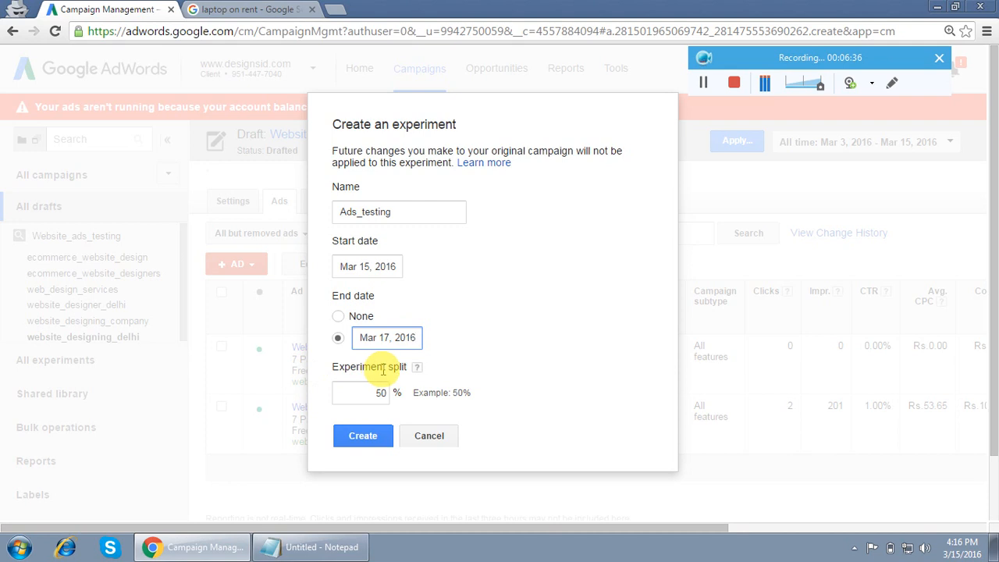
Step: Set the experiment split to 20%, create the experiment, and dismiss the notification
{"action": "double_click", "coordinate": [371, 393]}
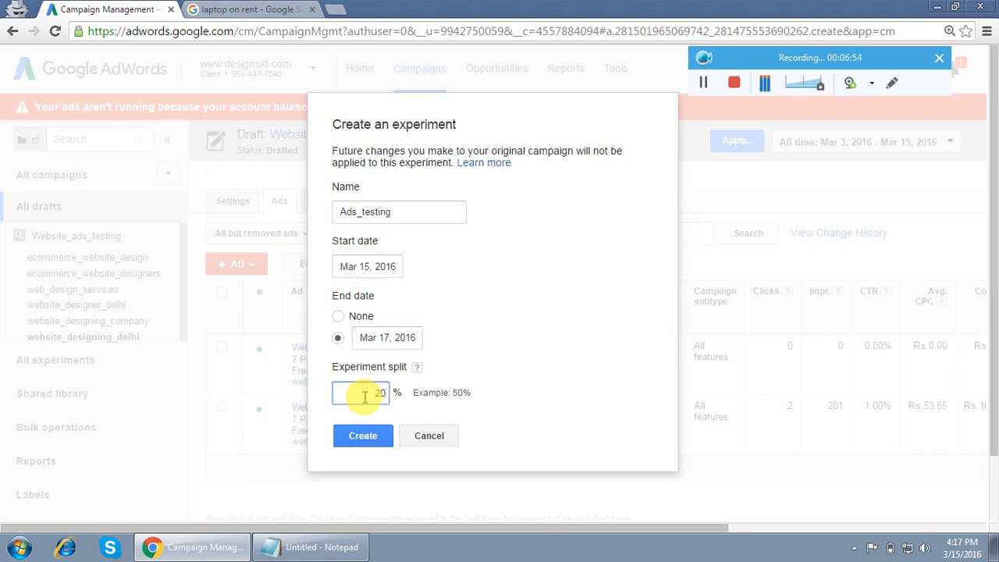
{"action": "left_click", "coordinate": [364, 434]}
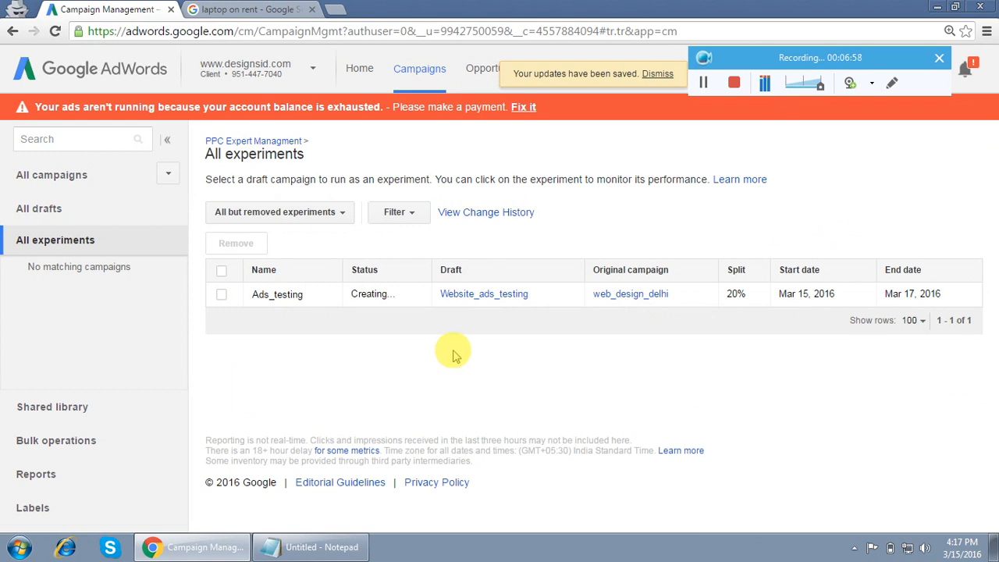
{"action": "left_click", "coordinate": [657, 73]}
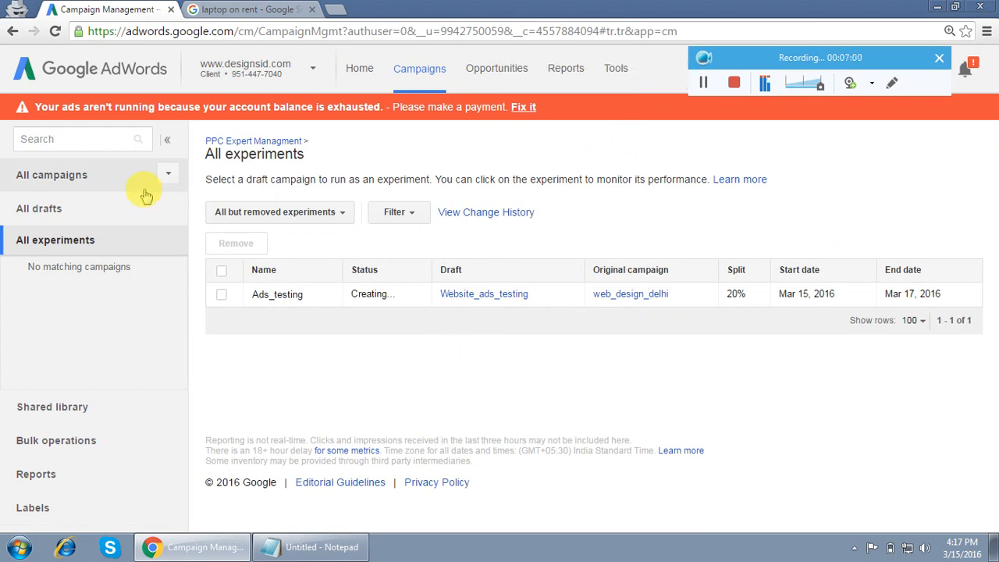
Step: Highlight the new experiment's split value, and look at the apply options of the Website_ads_testing draft without applying them
{"action": "double_click", "coordinate": [734, 293]}
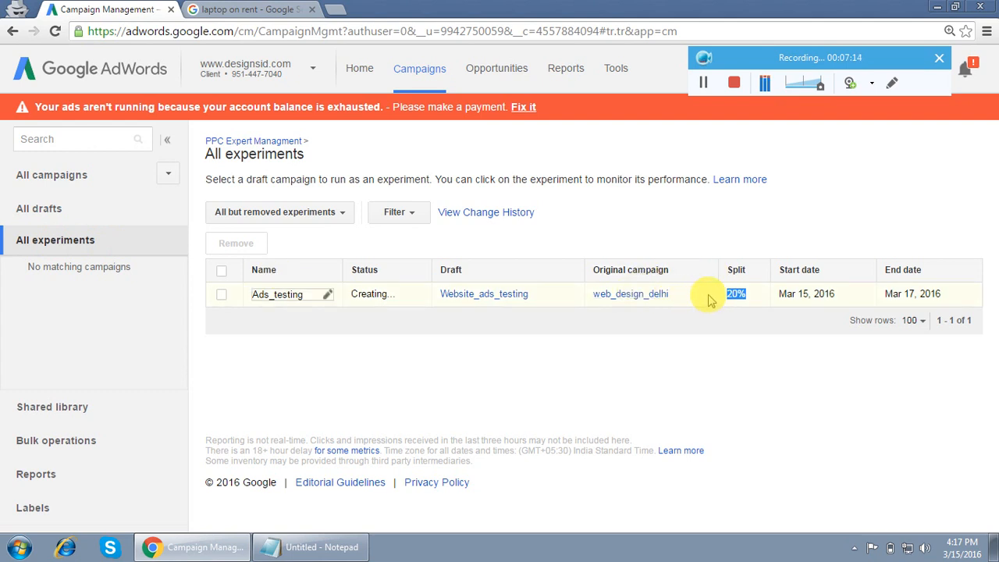
{"action": "left_click", "coordinate": [52, 209]}
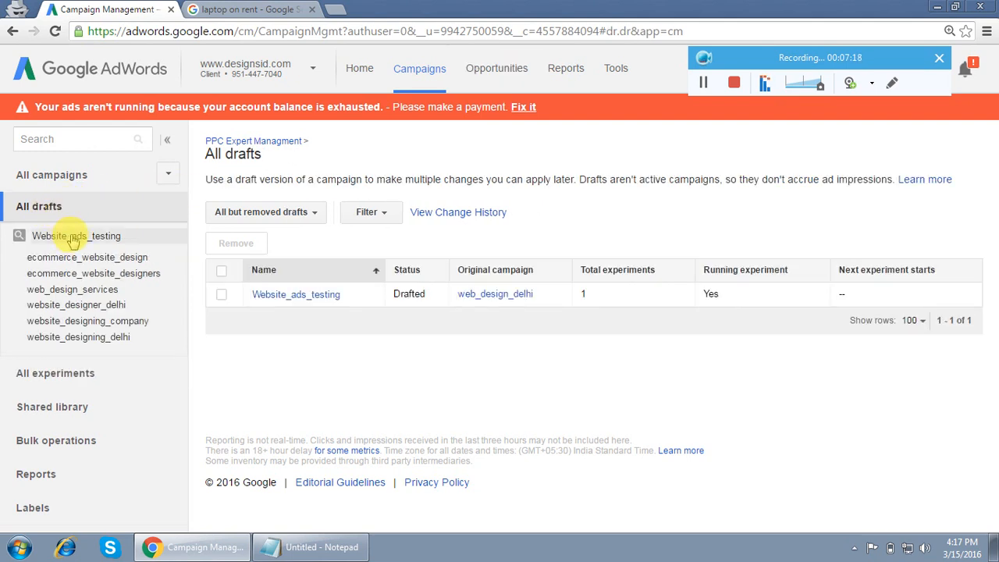
{"action": "left_click", "coordinate": [73, 237]}
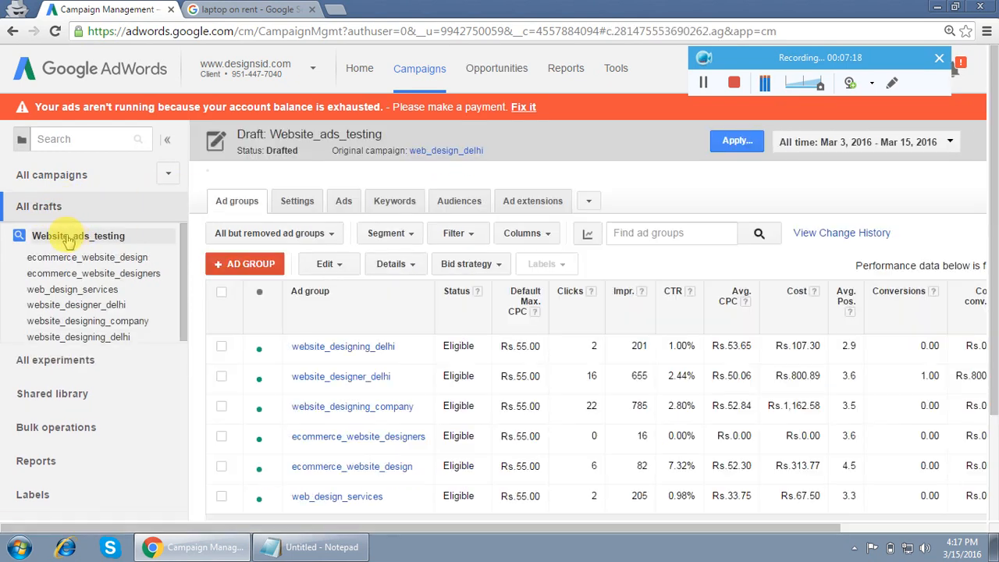
{"action": "left_click", "coordinate": [737, 142]}
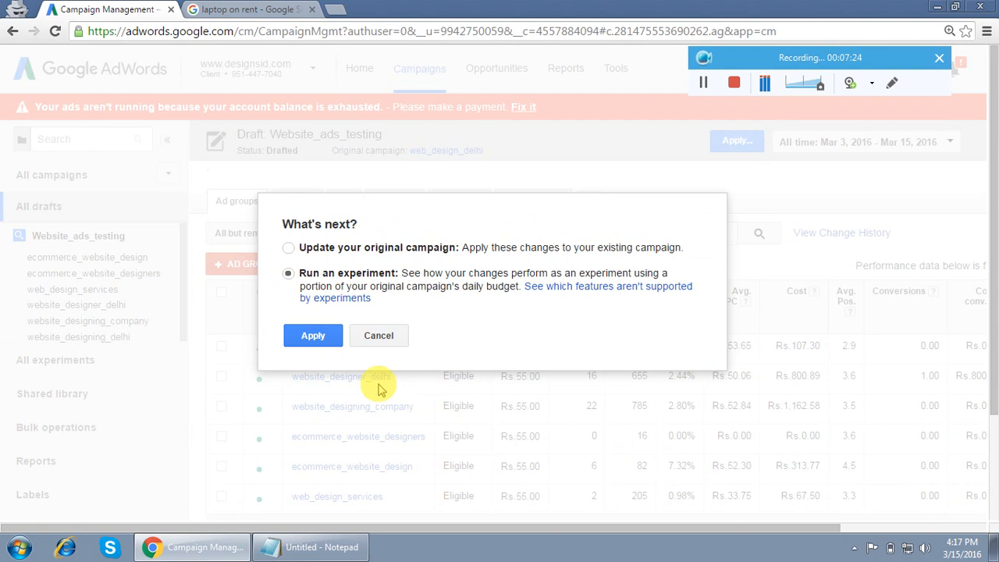
{"action": "left_click", "coordinate": [379, 337]}
Step: Open the Ads_testing experiment and view the ads in its web_design_services ad group
{"action": "left_click", "coordinate": [67, 372]}
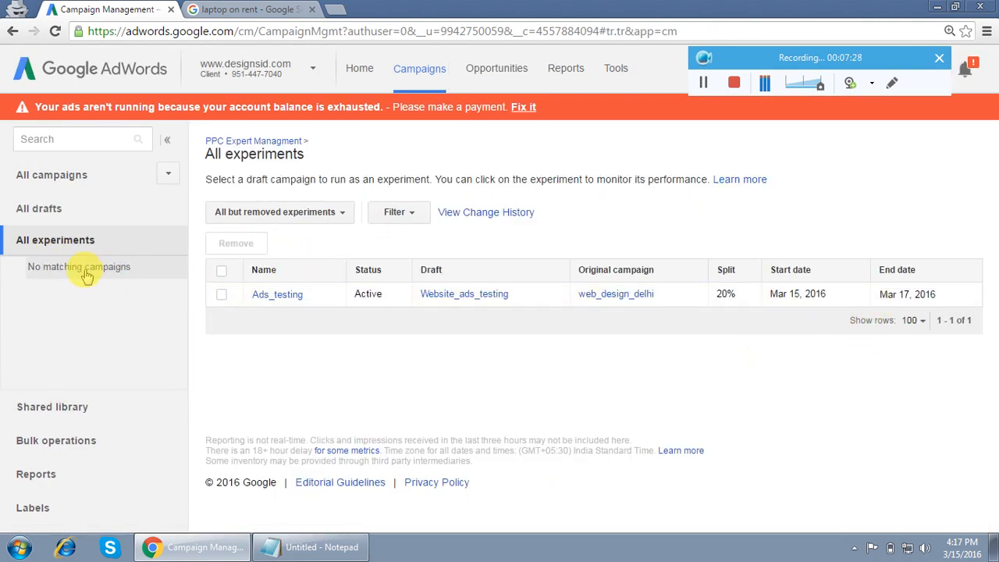
{"action": "left_click", "coordinate": [288, 300]}
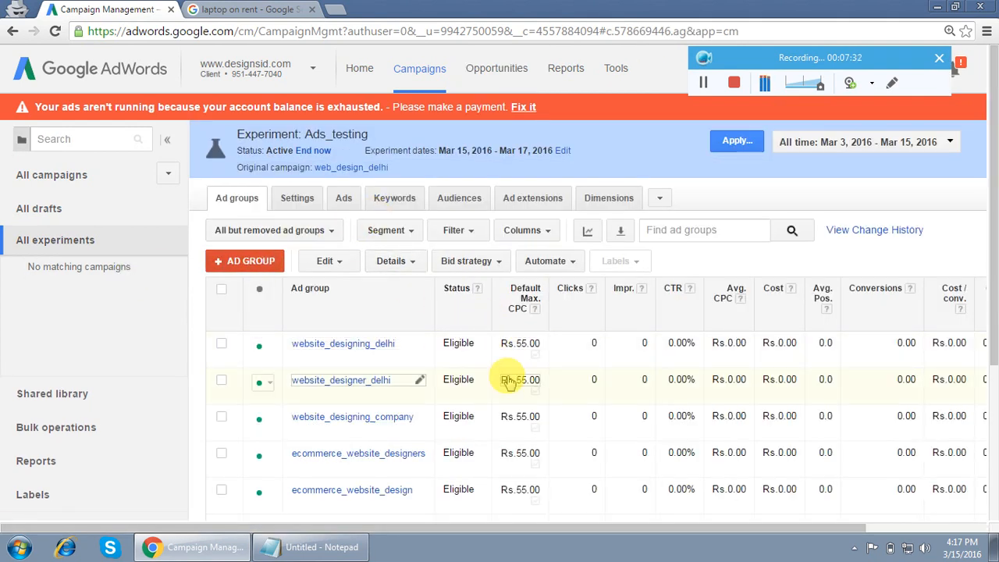
{"action": "scroll", "coordinate": [508, 379], "scroll_direction": "down", "scroll_amount": 3}
{"action": "left_click", "coordinate": [346, 380]}
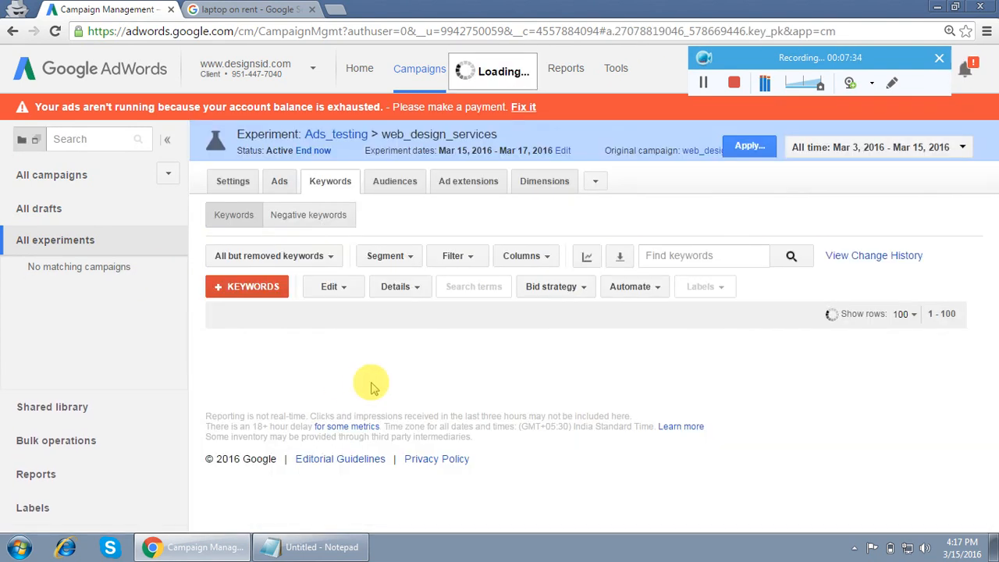
{"action": "left_click", "coordinate": [279, 201]}
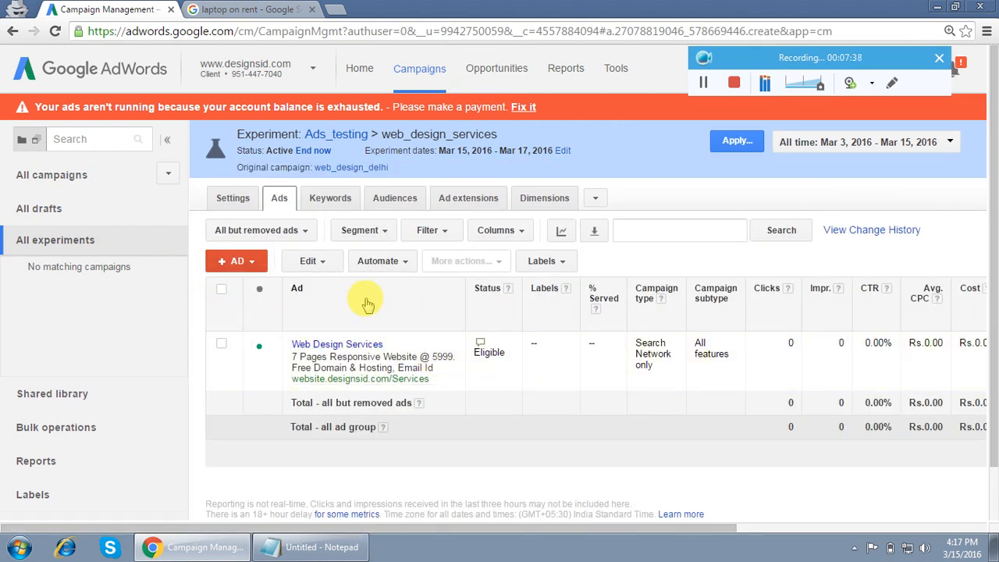
Step: Review the ads in the experiment's website_designing_delhi ad group, and check the experiment's apply options without applying them
{"action": "left_click", "coordinate": [78, 242]}
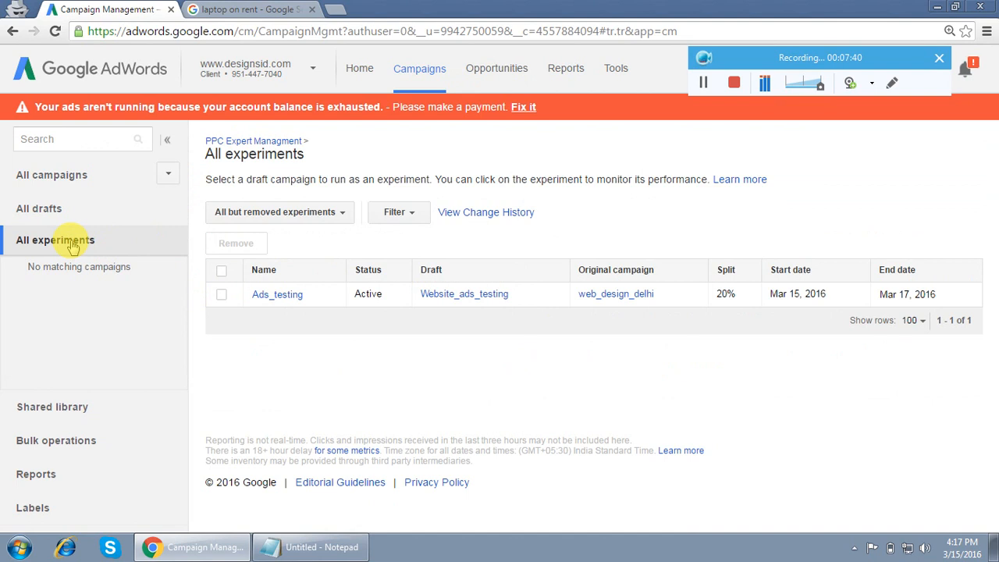
{"action": "left_click", "coordinate": [277, 295]}
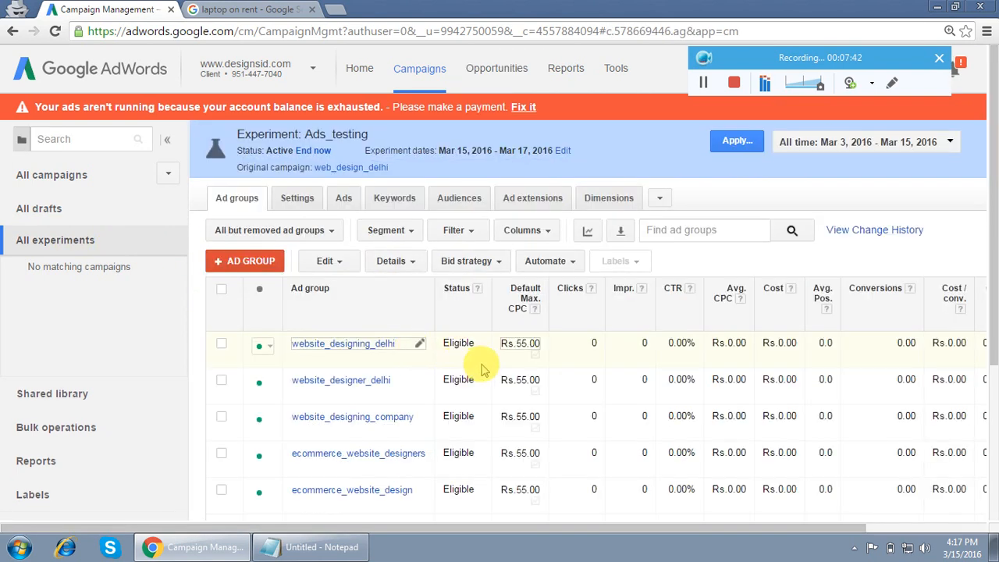
{"action": "left_click", "coordinate": [346, 350]}
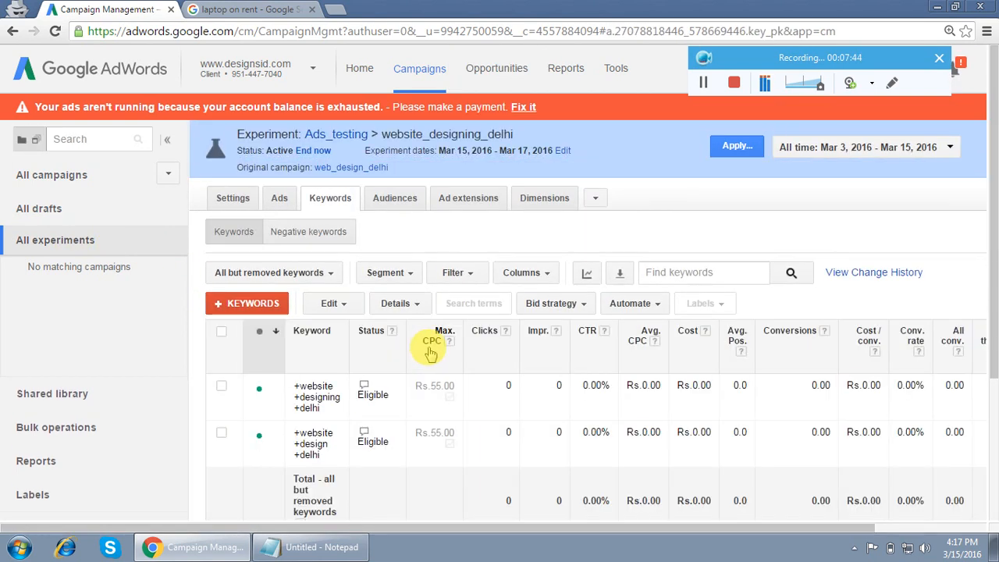
{"action": "left_click", "coordinate": [278, 199]}
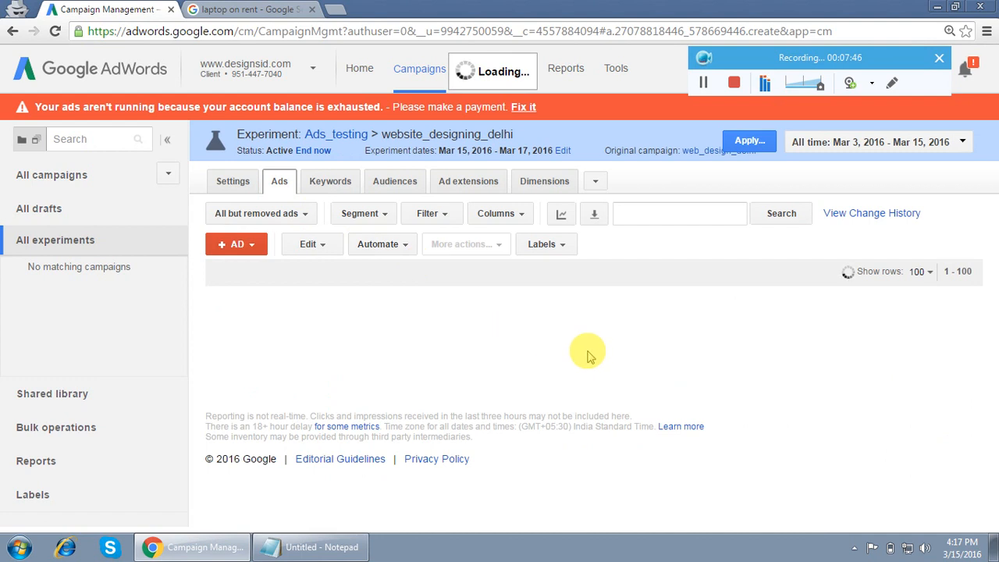
{"action": "scroll", "coordinate": [518, 341], "scroll_direction": "down", "scroll_amount": 1}
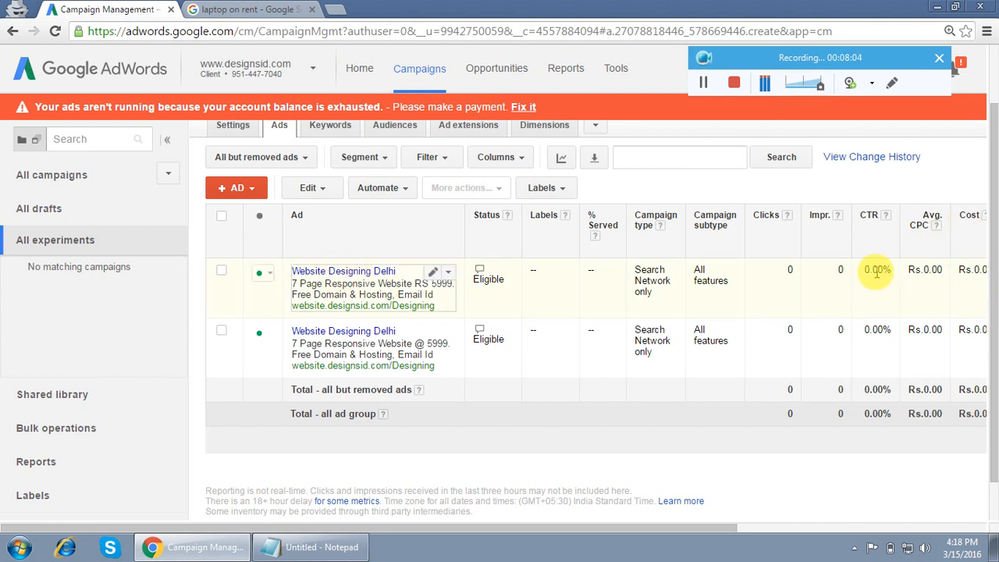
{"action": "scroll", "coordinate": [703, 281], "scroll_direction": "up", "scroll_amount": 2}
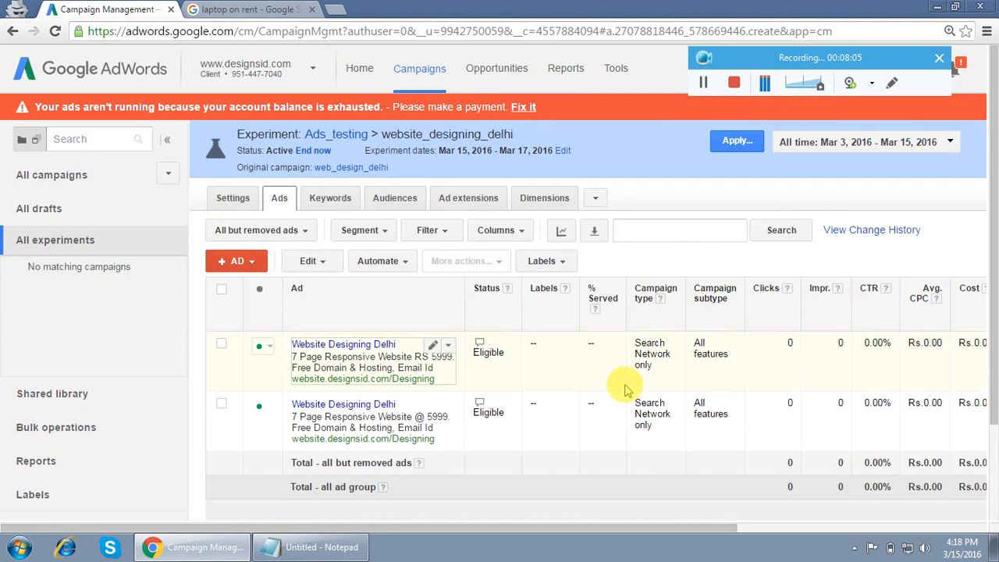
{"action": "left_click", "coordinate": [736, 143]}
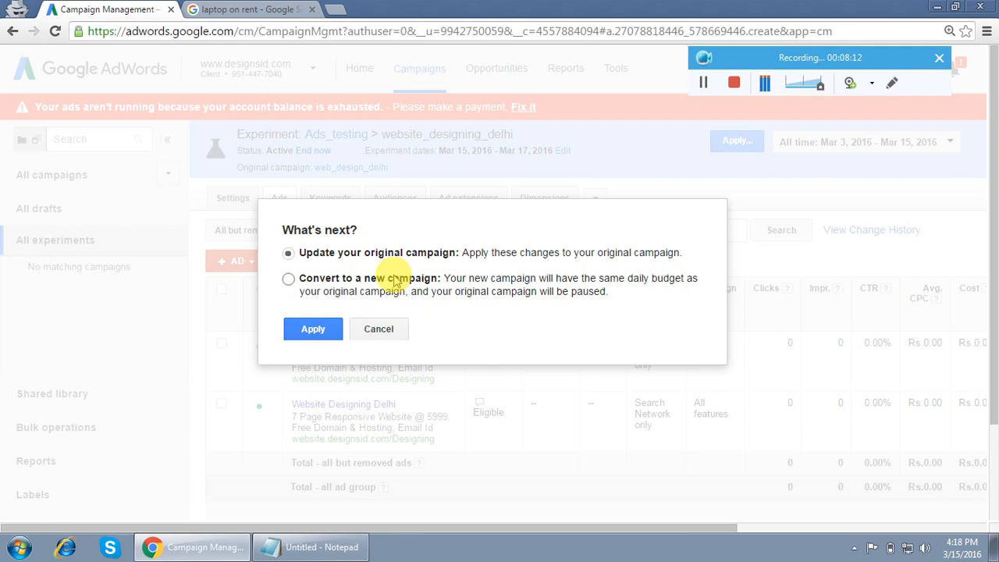
{"action": "left_click", "coordinate": [380, 328]}
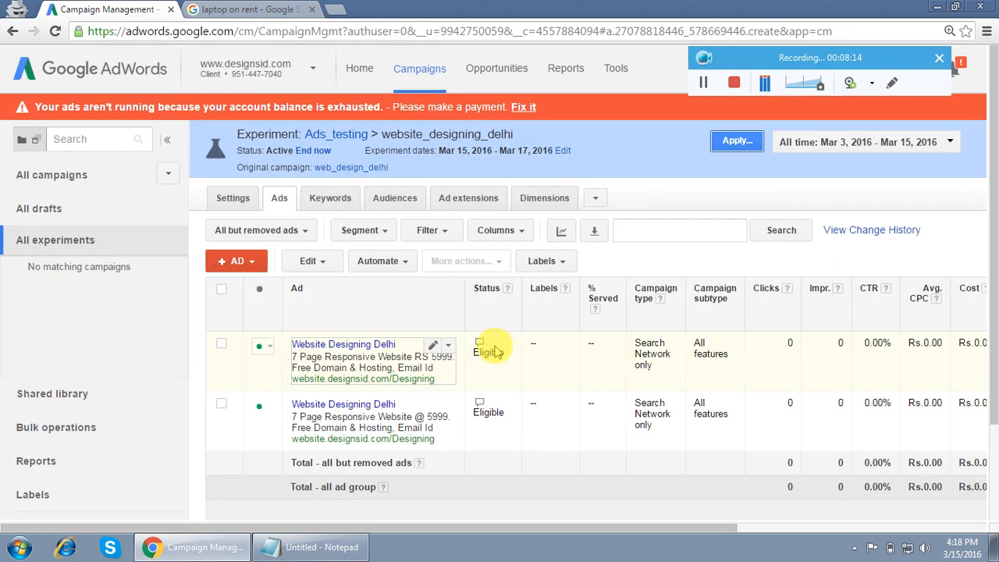
Step: View the ad groups of the original web_design_delhi campaign and the ad groups across all campaigns
{"action": "left_click", "coordinate": [69, 177]}
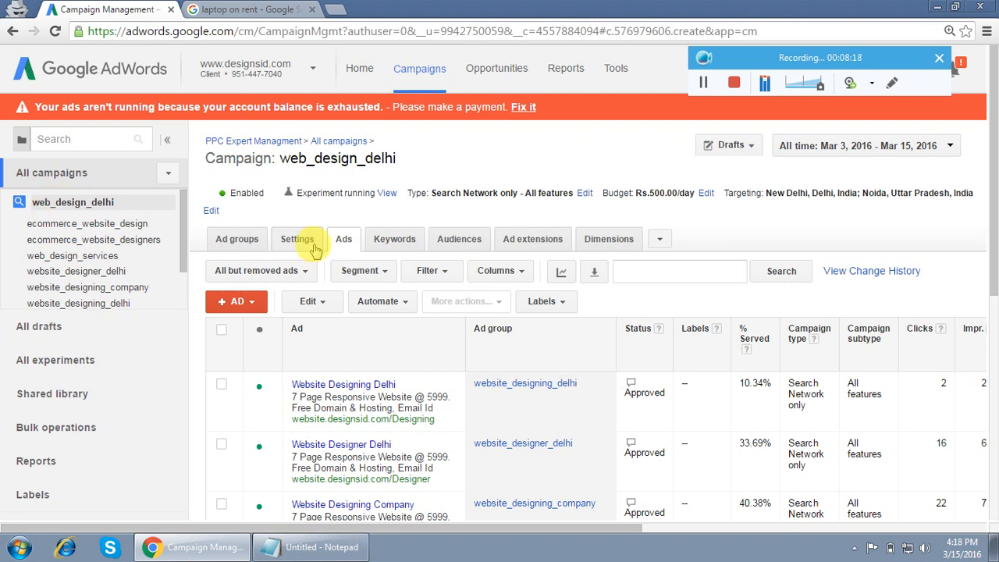
{"action": "left_click", "coordinate": [236, 239]}
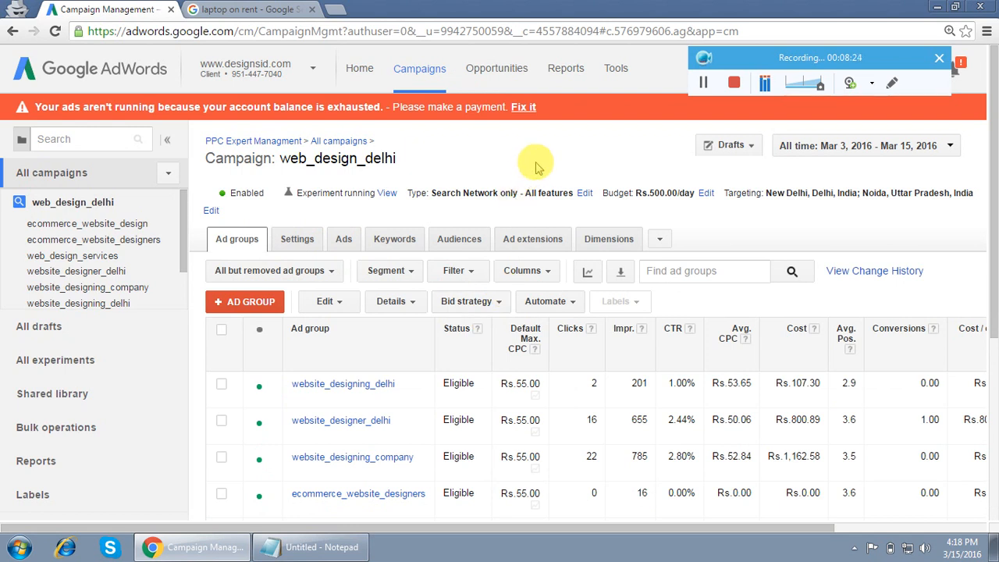
{"action": "left_click", "coordinate": [19, 201]}
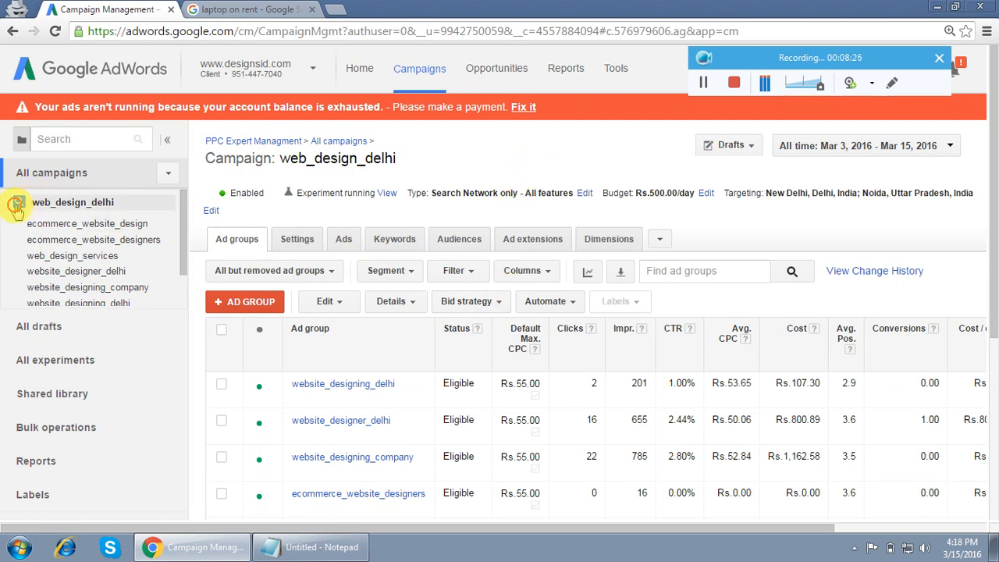
{"action": "left_click", "coordinate": [248, 67]}
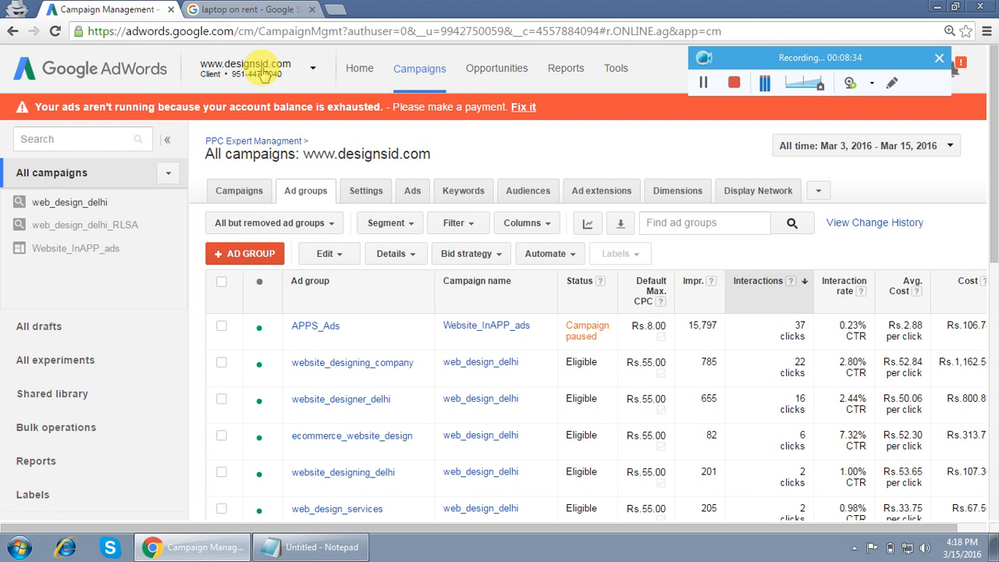
{"action": "left_click", "coordinate": [264, 72]}
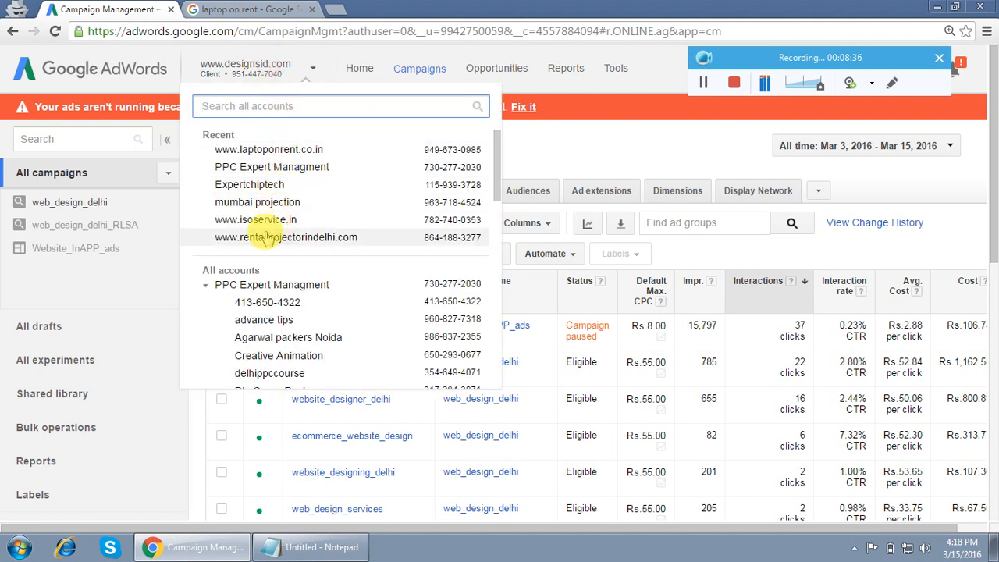
{"action": "left_click", "coordinate": [268, 151]}
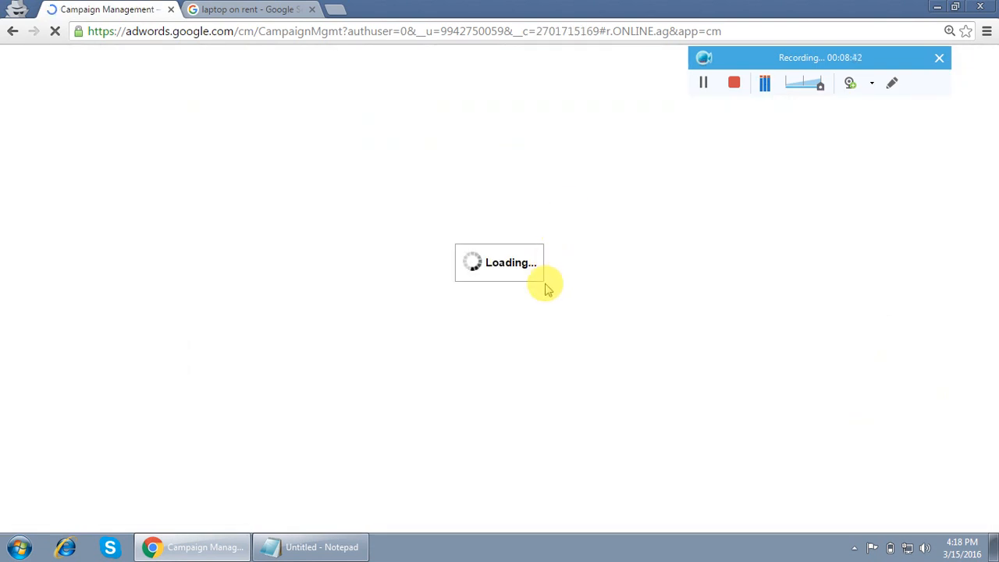
{"action": "left_click", "coordinate": [322, 548]}
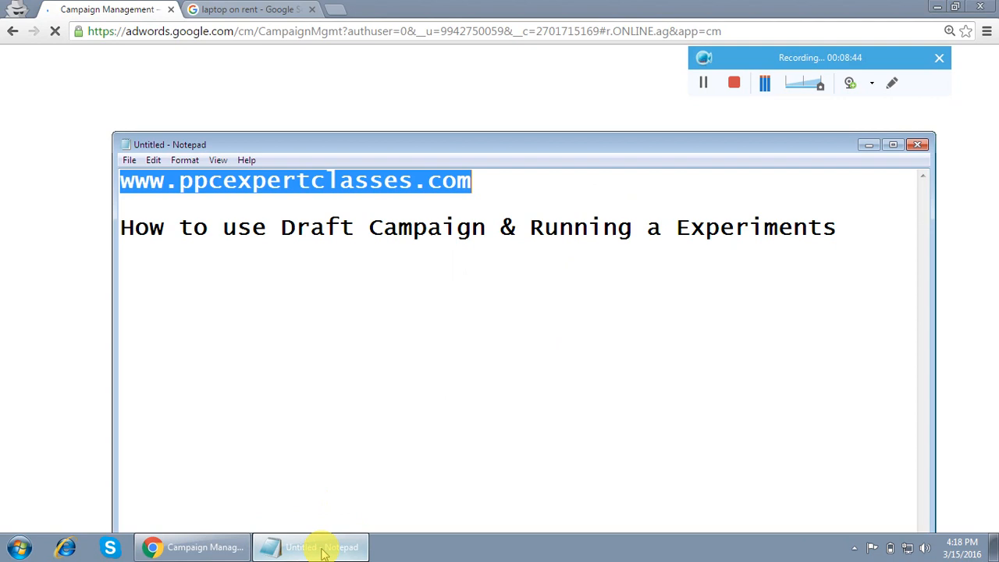
{"action": "left_click", "coordinate": [474, 304]}
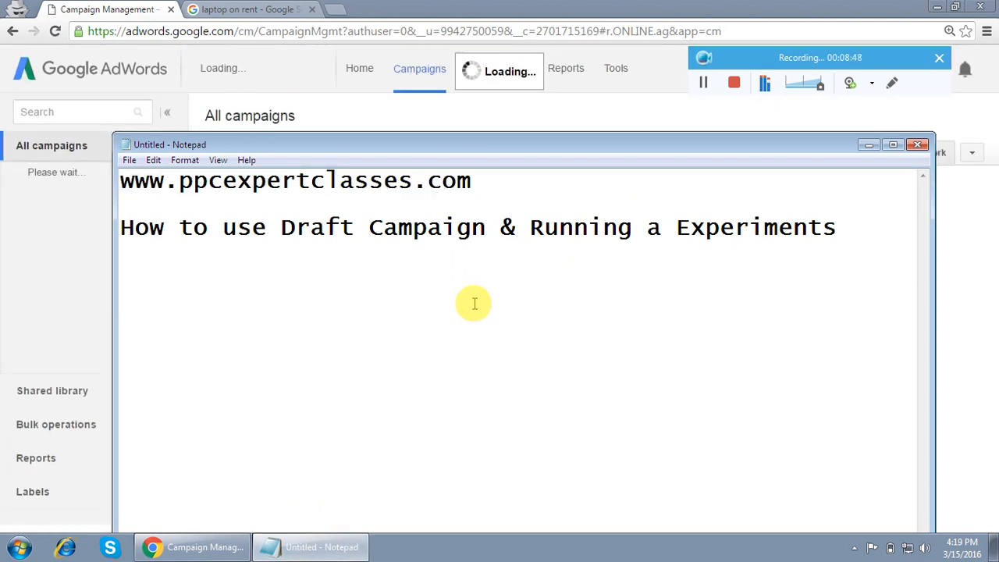
{"action": "left_click", "coordinate": [869, 145]}
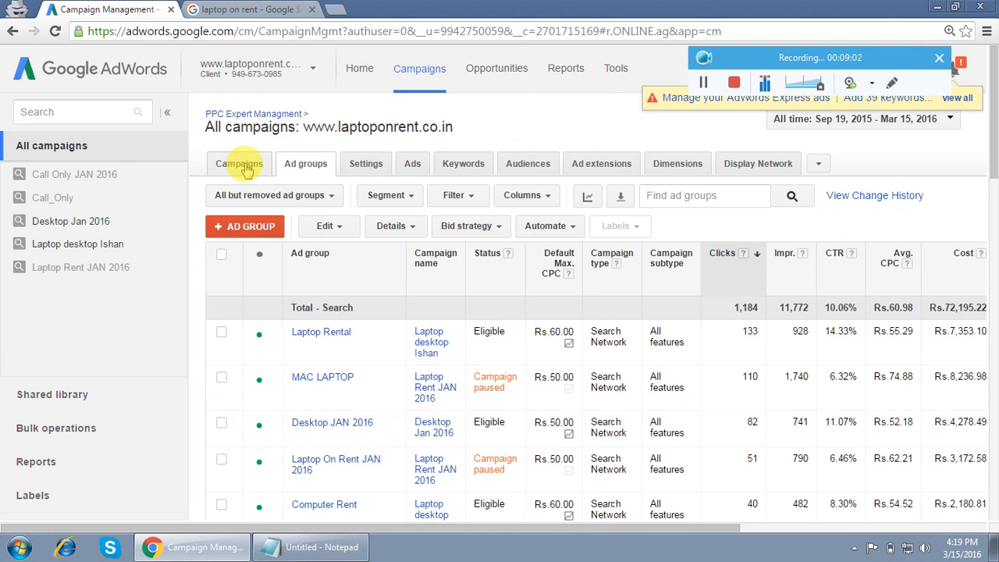
{"action": "left_click", "coordinate": [245, 167]}
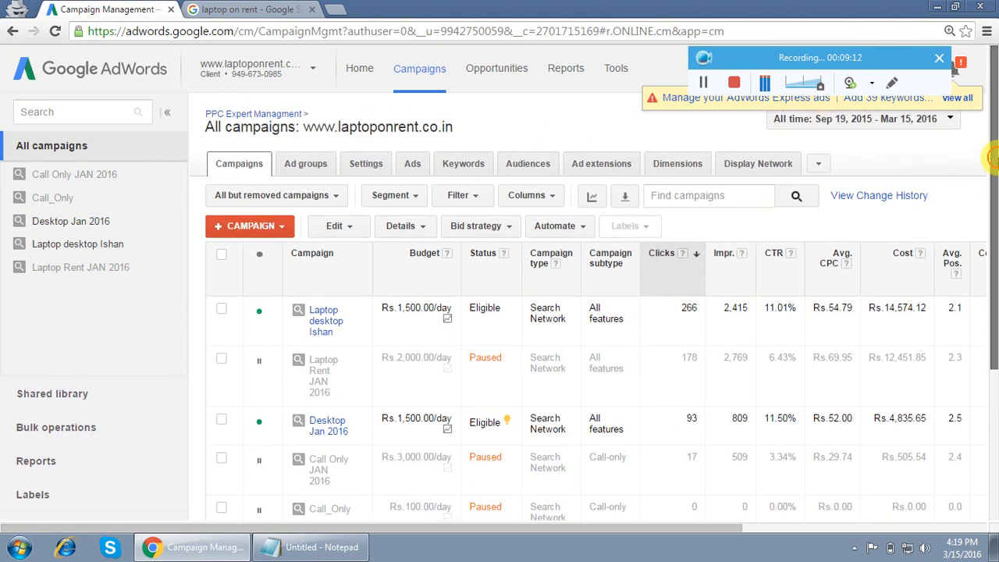
Step: Rerun the Google search for "laptop on rent" to view the search ads, and return to the AdWords campaign list
{"action": "left_click", "coordinate": [242, 9]}
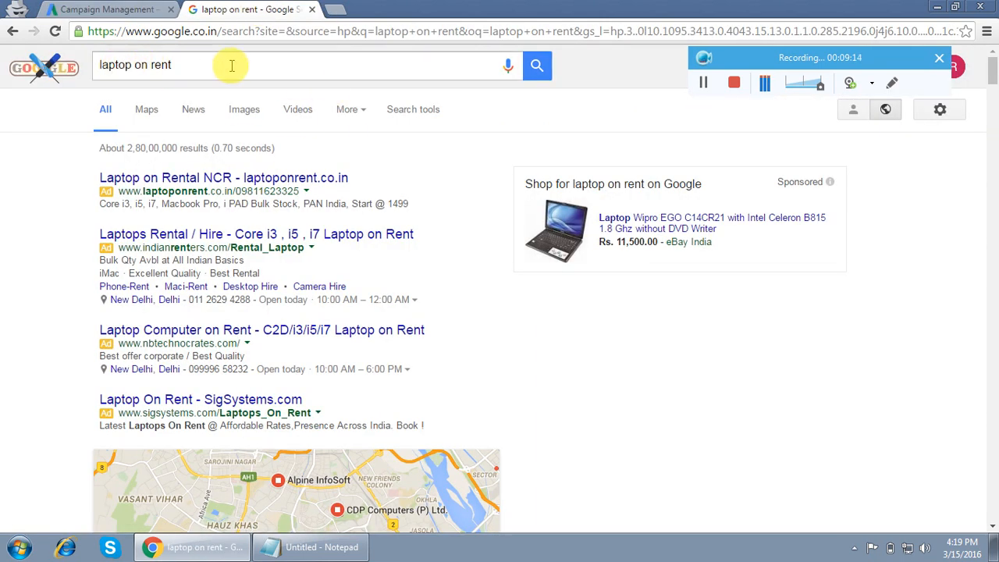
{"action": "left_click", "coordinate": [537, 65]}
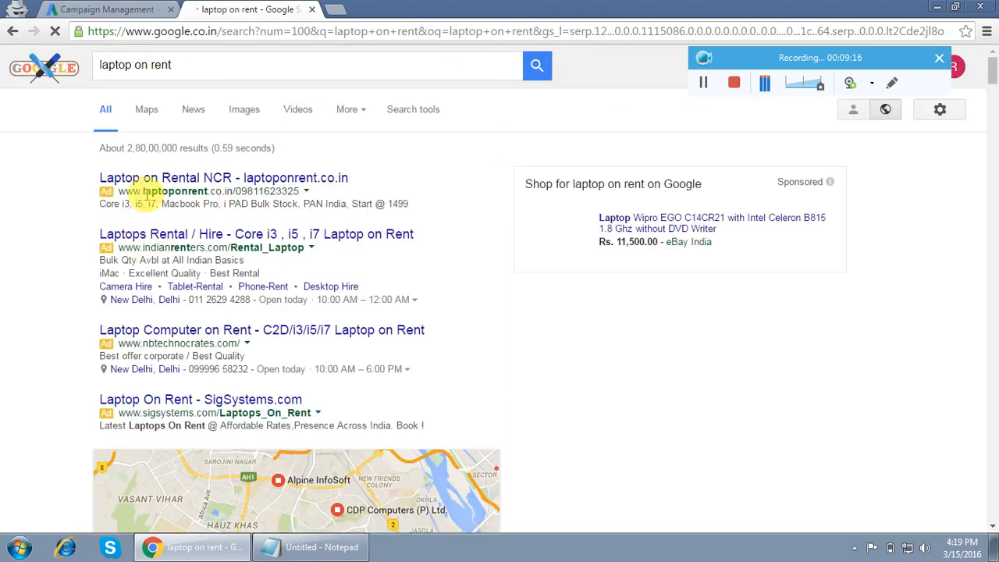
{"action": "left_click", "coordinate": [113, 10]}
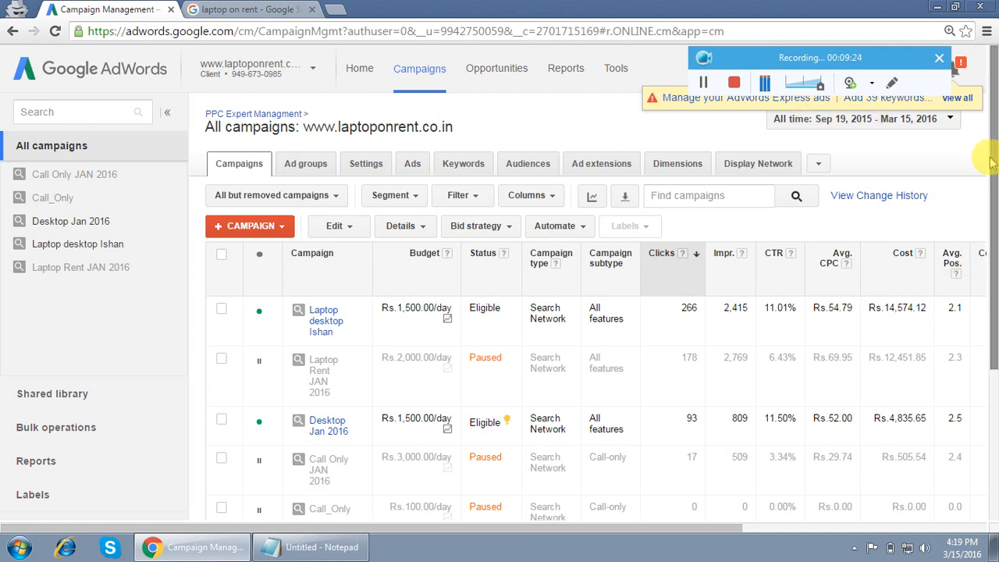
Step: Examine the account's total search cost and the average CPC and average position of the Laptop Rent JAN 2016 campaign
{"action": "left_click_drag", "start_coordinate": [989, 152], "coordinate": [995, 235]}
{"action": "left_click_drag", "start_coordinate": [872, 478], "coordinate": [918, 479]}
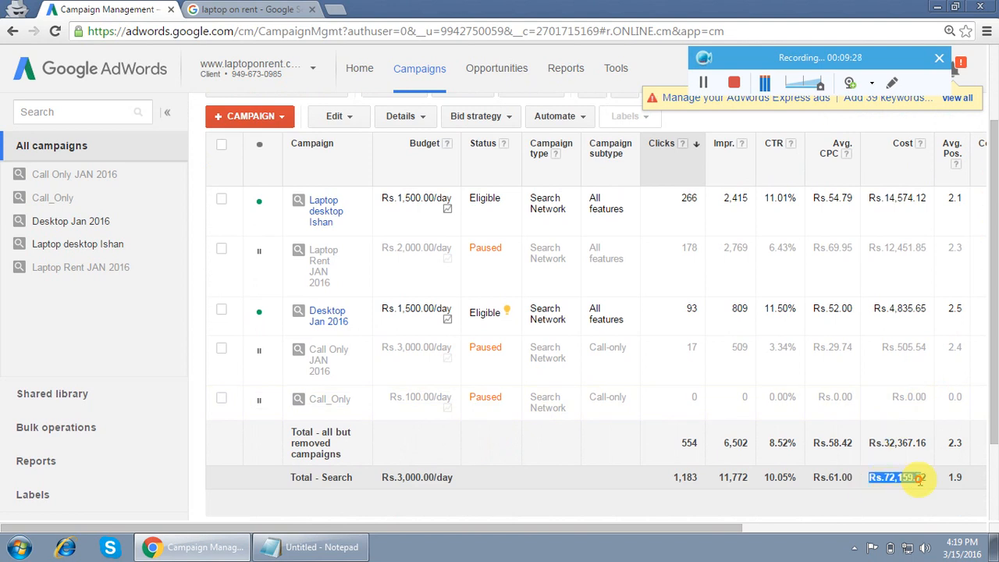
{"action": "left_click_drag", "start_coordinate": [994, 351], "coordinate": [997, 324]}
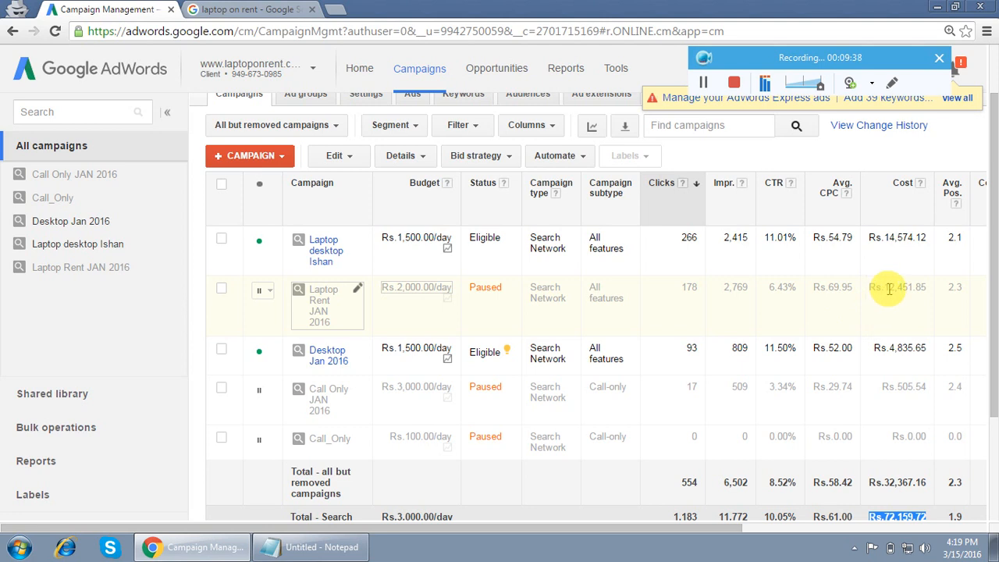
{"action": "double_click", "coordinate": [829, 288]}
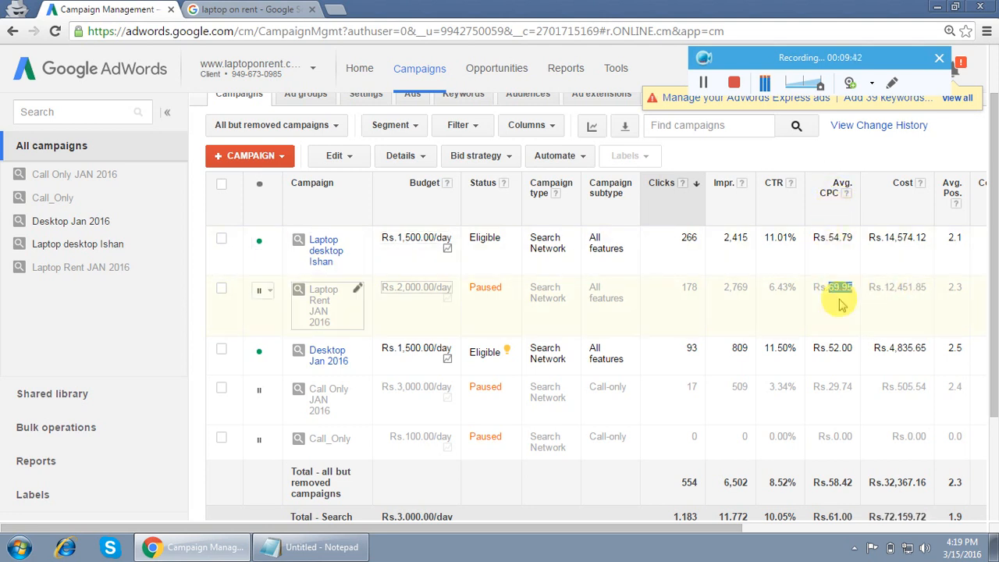
{"action": "double_click", "coordinate": [955, 288]}
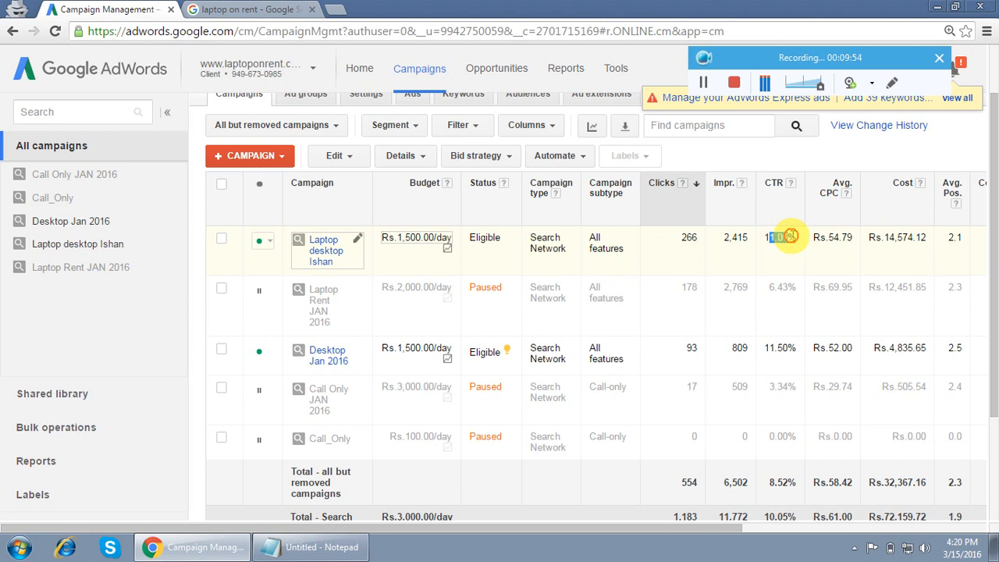
Step: Compare the CTR and average CPC of the enabled Laptop desktop campaign with those of the paused Laptop Rent JAN 2016 campaign
{"action": "left_click_drag", "start_coordinate": [766, 238], "coordinate": [793, 238]}
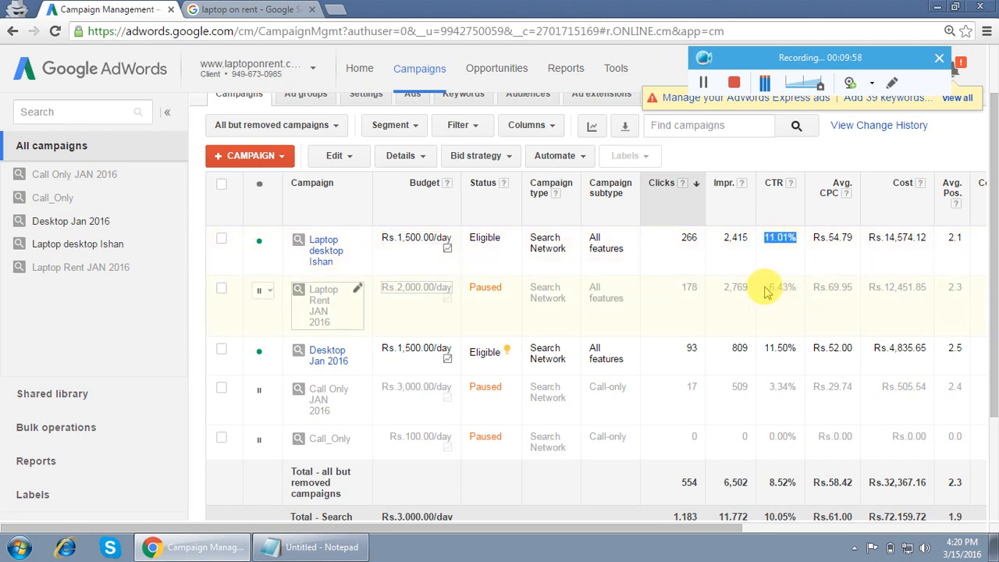
{"action": "left_click_drag", "start_coordinate": [770, 287], "coordinate": [793, 287]}
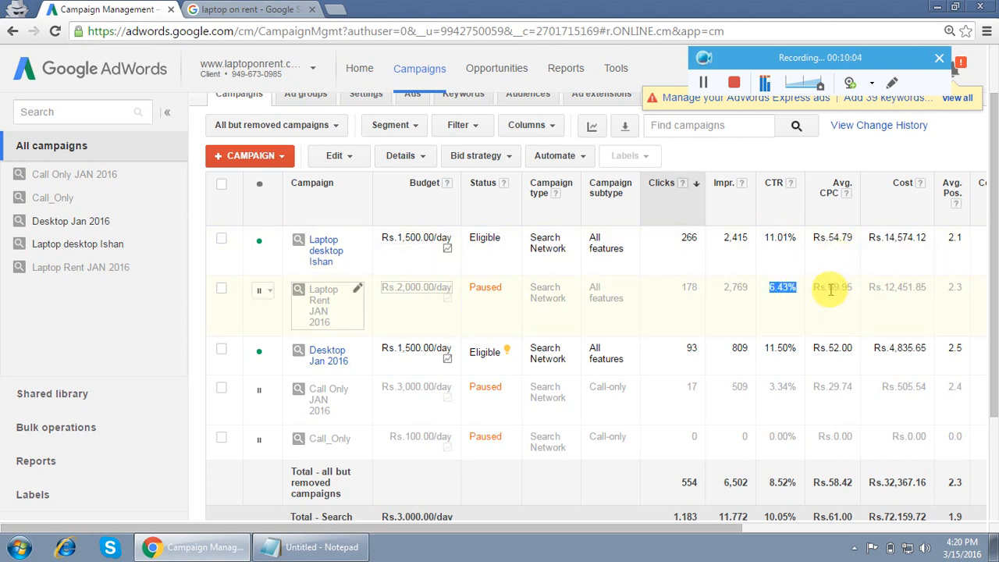
{"action": "left_click_drag", "start_coordinate": [829, 288], "coordinate": [851, 290]}
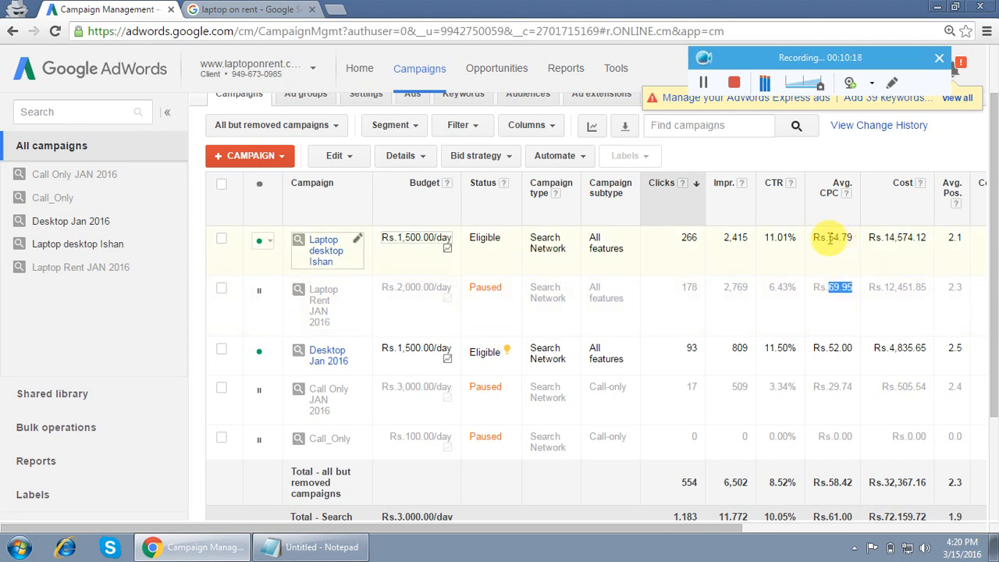
{"action": "left_click_drag", "start_coordinate": [815, 238], "coordinate": [851, 239]}
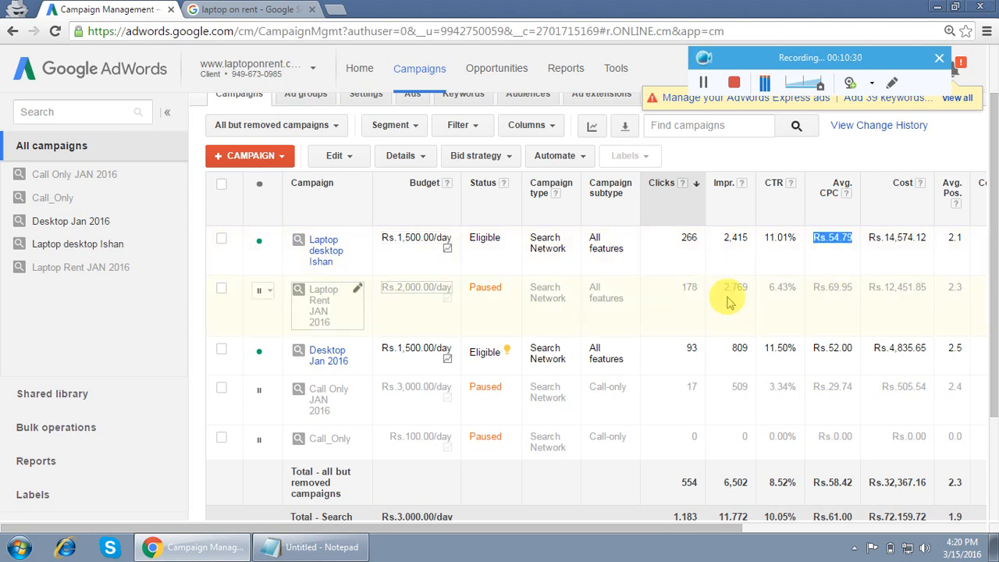
{"action": "left_click_drag", "start_coordinate": [828, 287], "coordinate": [850, 288]}
{"action": "double_click", "coordinate": [834, 238]}
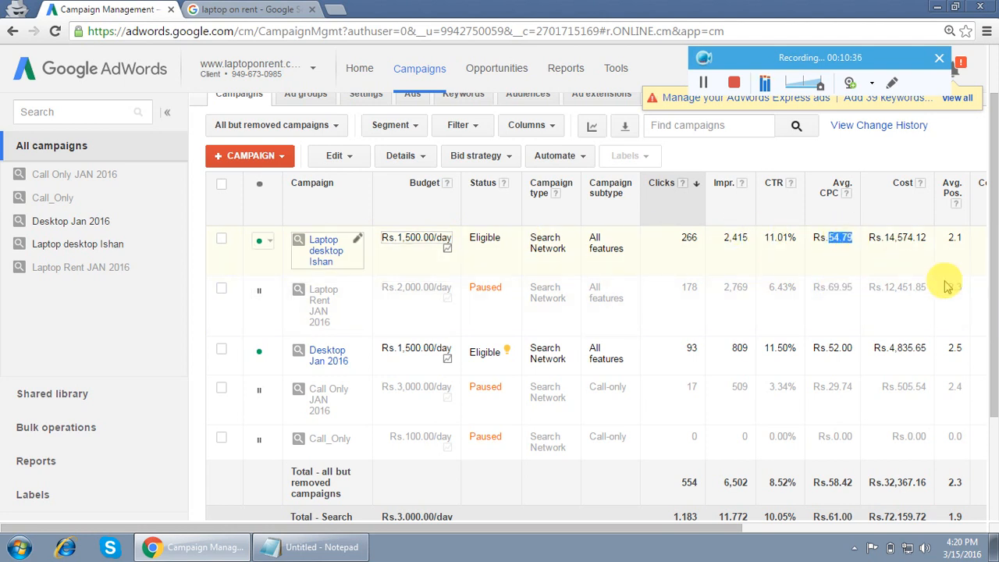
Step: Compare the average positions of the Laptop desktop and Laptop Rent JAN 2016 campaigns
{"action": "double_click", "coordinate": [955, 237]}
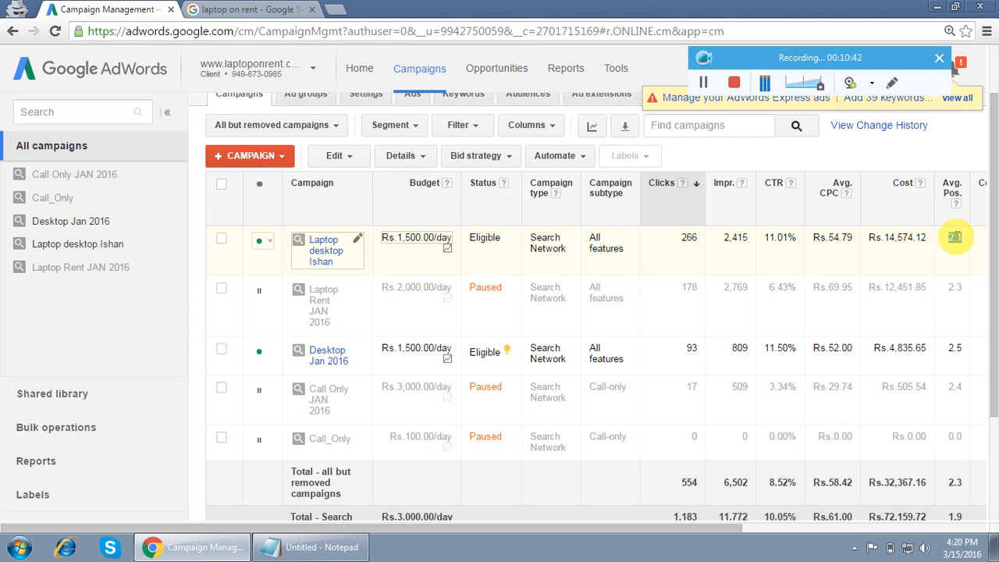
{"action": "left_click", "coordinate": [956, 251]}
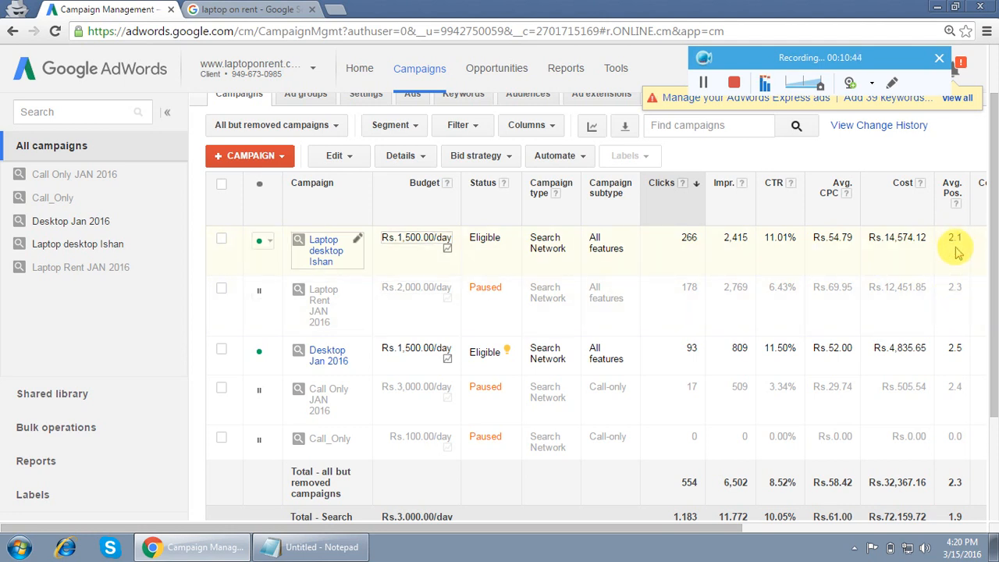
{"action": "double_click", "coordinate": [956, 238]}
{"action": "double_click", "coordinate": [955, 288]}
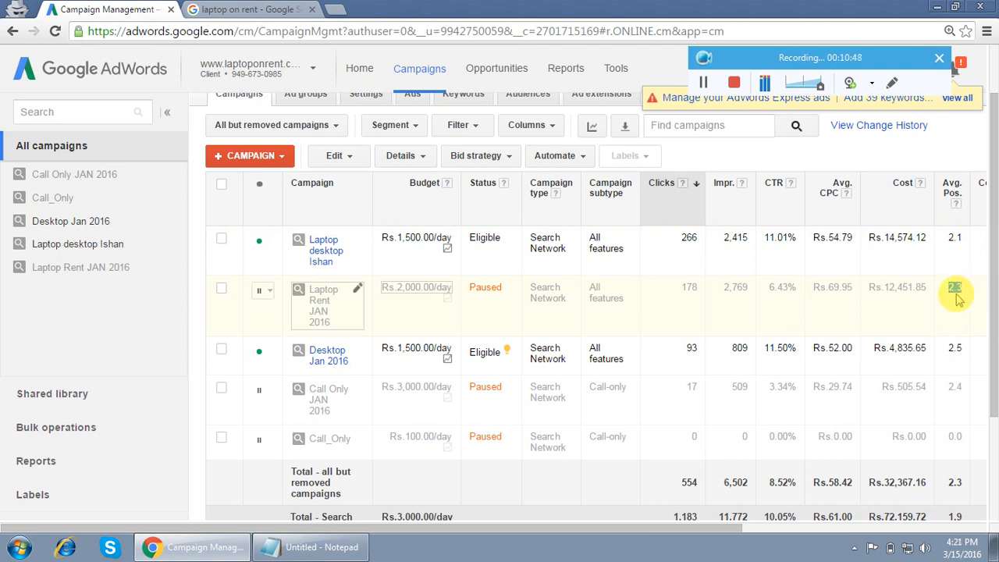
Step: Recheck the CTR, average CPC and average position of the Laptop desktop campaign
{"action": "left_click", "coordinate": [769, 238]}
{"action": "double_click", "coordinate": [769, 238]}
{"action": "left_click_drag", "start_coordinate": [827, 238], "coordinate": [851, 239]}
{"action": "double_click", "coordinate": [952, 238]}
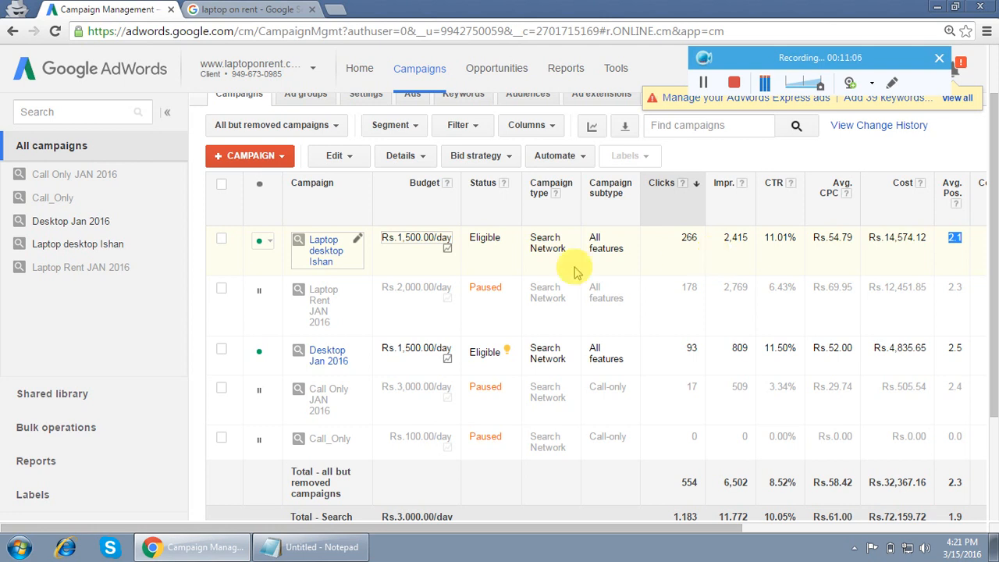
Step: Open the Laptop desktop campaign's Computer hire ad group and check the CTR of its text ad
{"action": "left_click", "coordinate": [326, 248]}
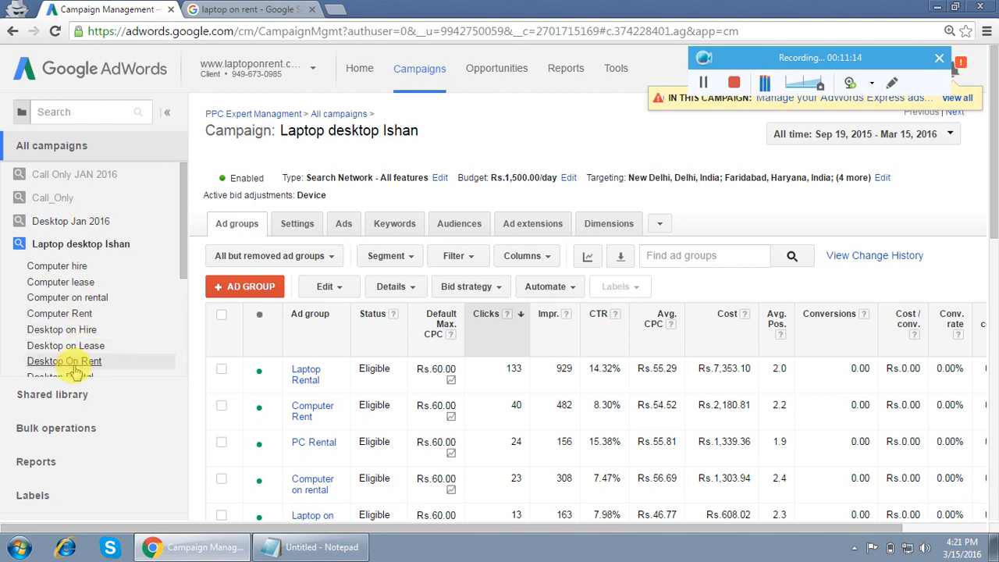
{"action": "left_click", "coordinate": [57, 266]}
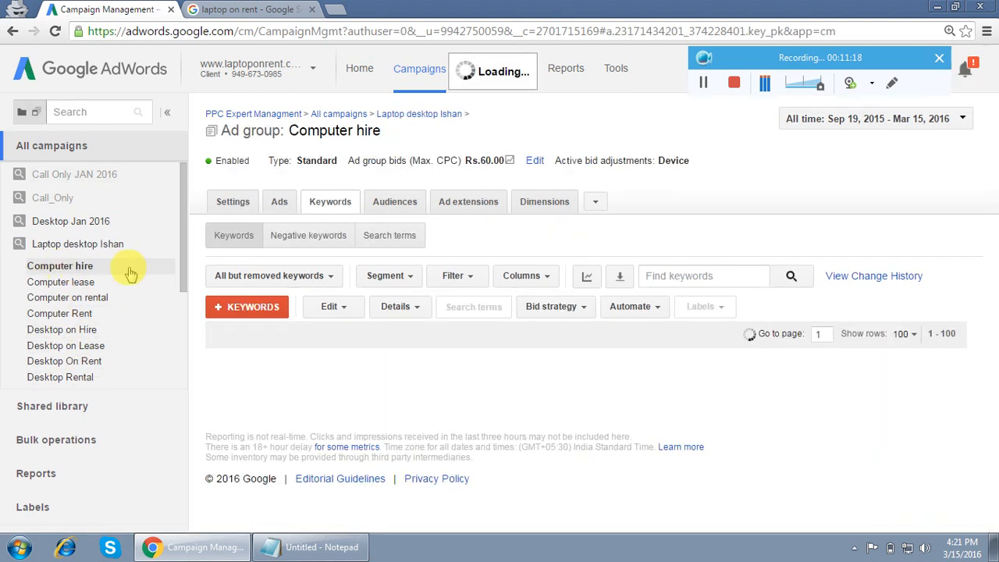
{"action": "left_click", "coordinate": [276, 201]}
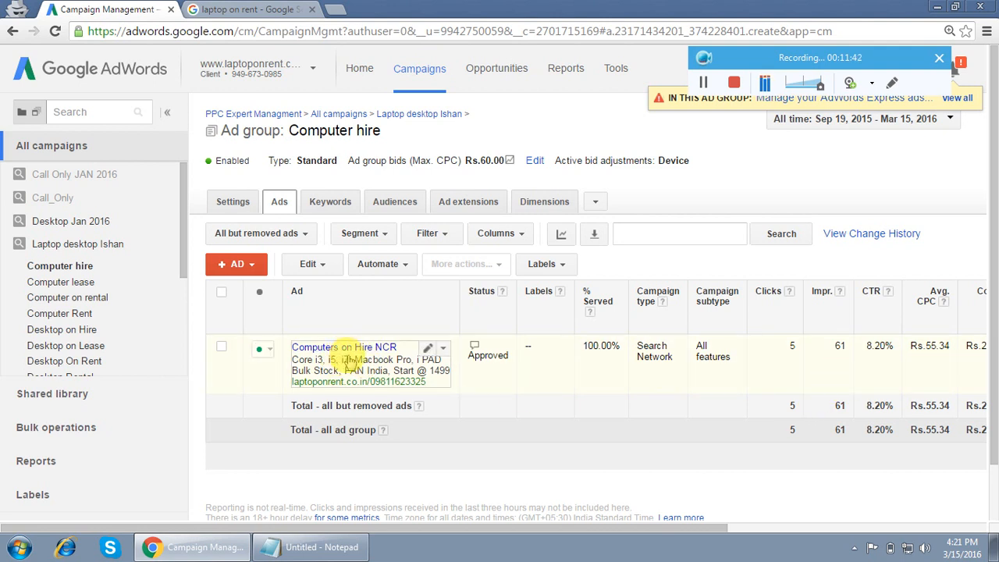
{"action": "left_click_drag", "start_coordinate": [865, 346], "coordinate": [898, 347]}
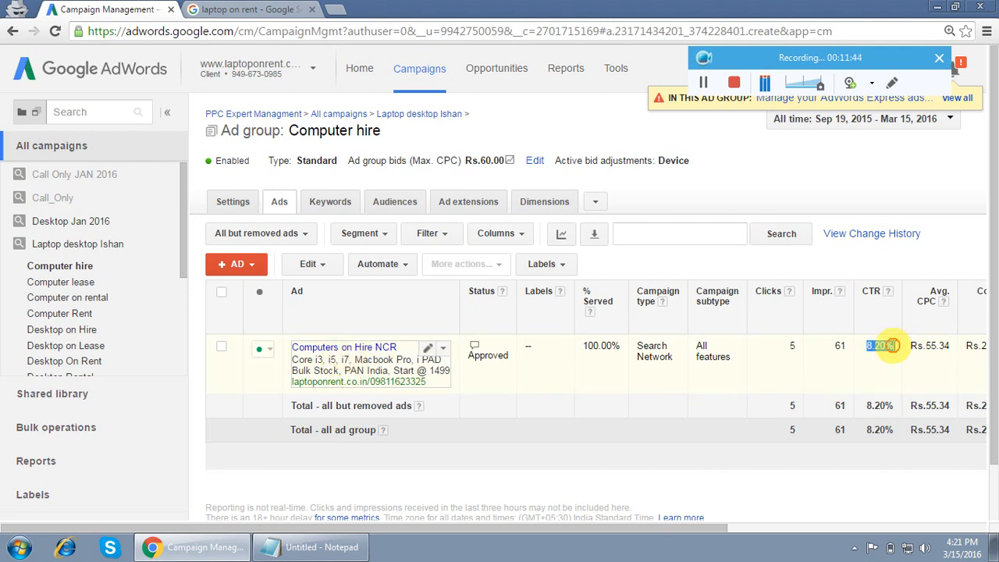
Step: View the Computer lease ad group's keywords and inspect the expected clickthrough rate of the +computer on +lease keyword
{"action": "left_click", "coordinate": [74, 282]}
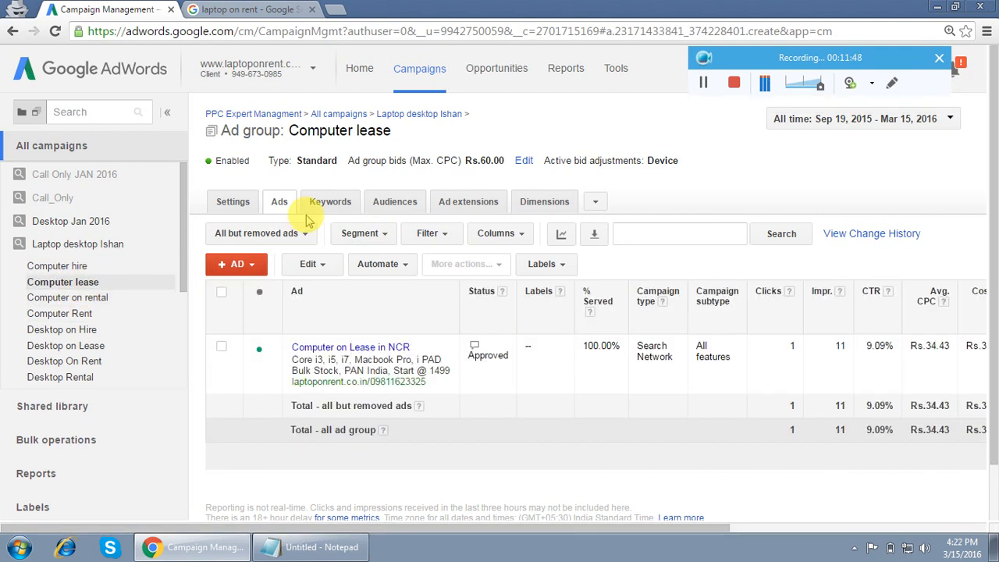
{"action": "left_click", "coordinate": [328, 202]}
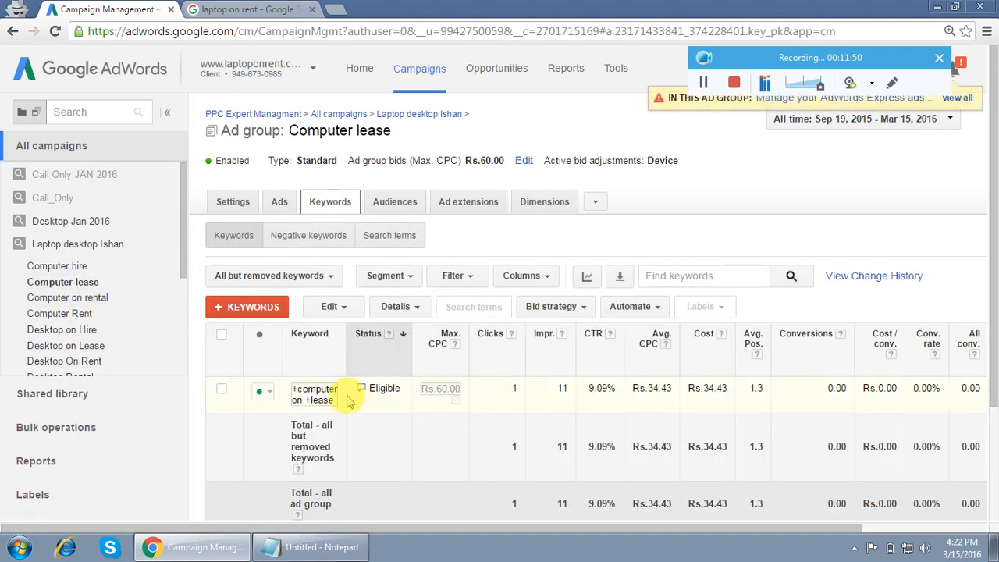
{"action": "mouse_move", "coordinate": [361, 393]}
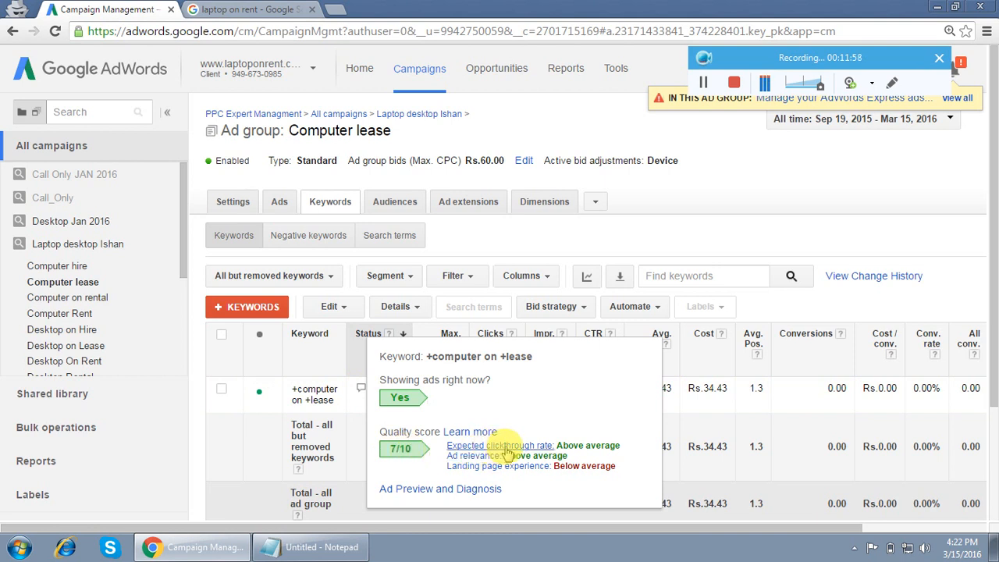
{"action": "double_click", "coordinate": [581, 444]}
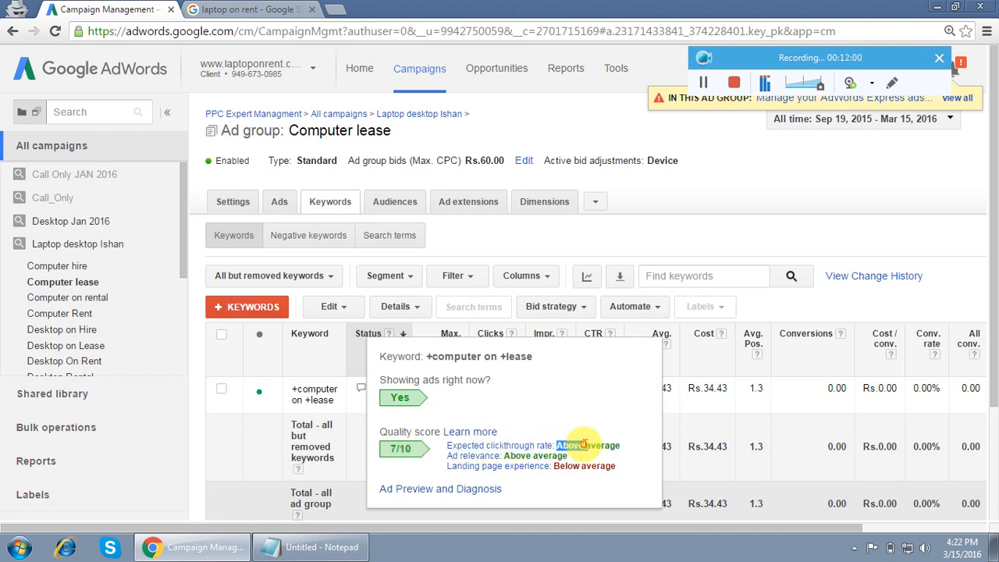
{"action": "left_click_drag", "start_coordinate": [584, 444], "coordinate": [625, 451]}
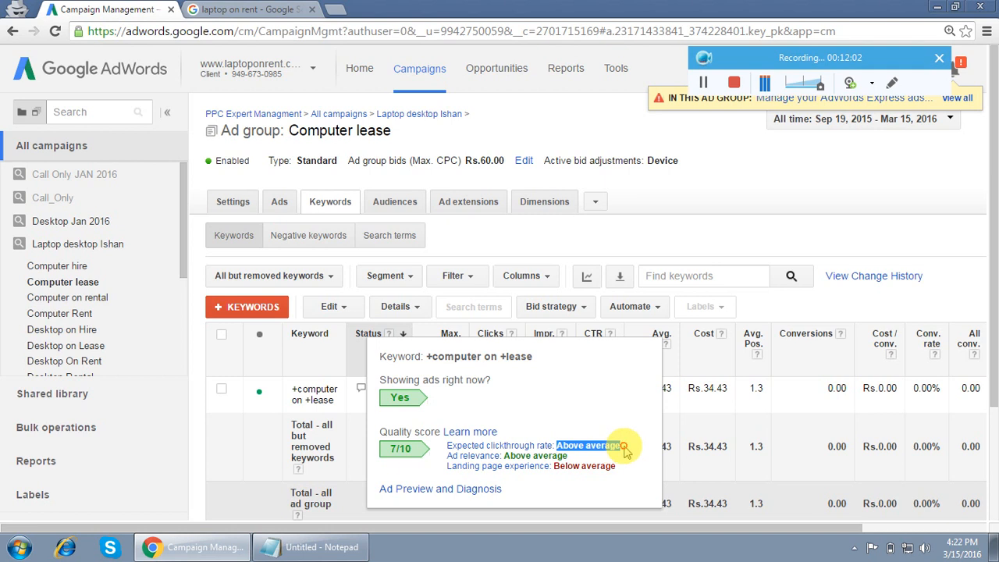
Step: Examine the quality score and landing page experience rating of the +computer on +lease keyword
{"action": "left_click_drag", "start_coordinate": [378, 450], "coordinate": [418, 452]}
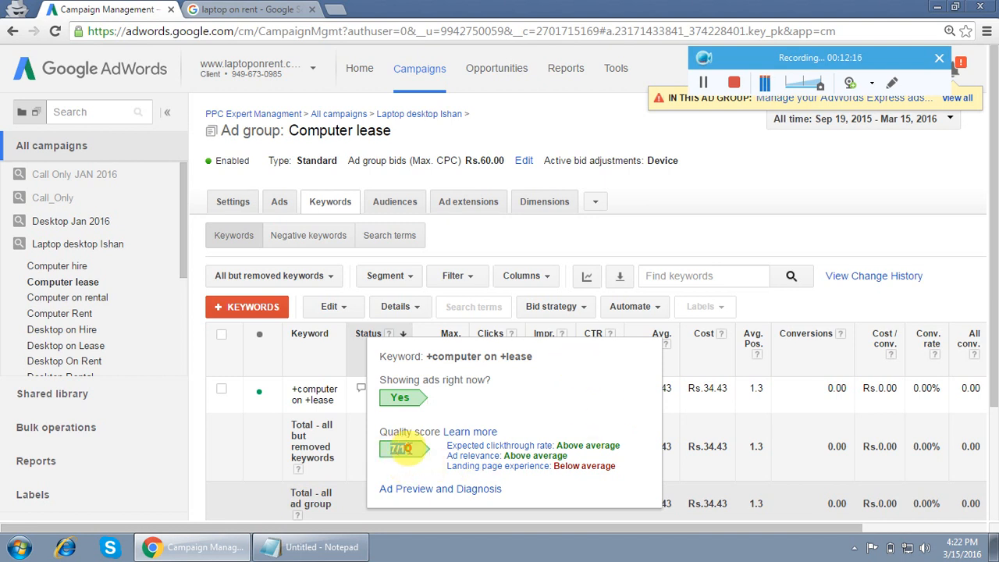
{"action": "left_click", "coordinate": [393, 453]}
{"action": "left_click_drag", "start_coordinate": [395, 449], "coordinate": [405, 450]}
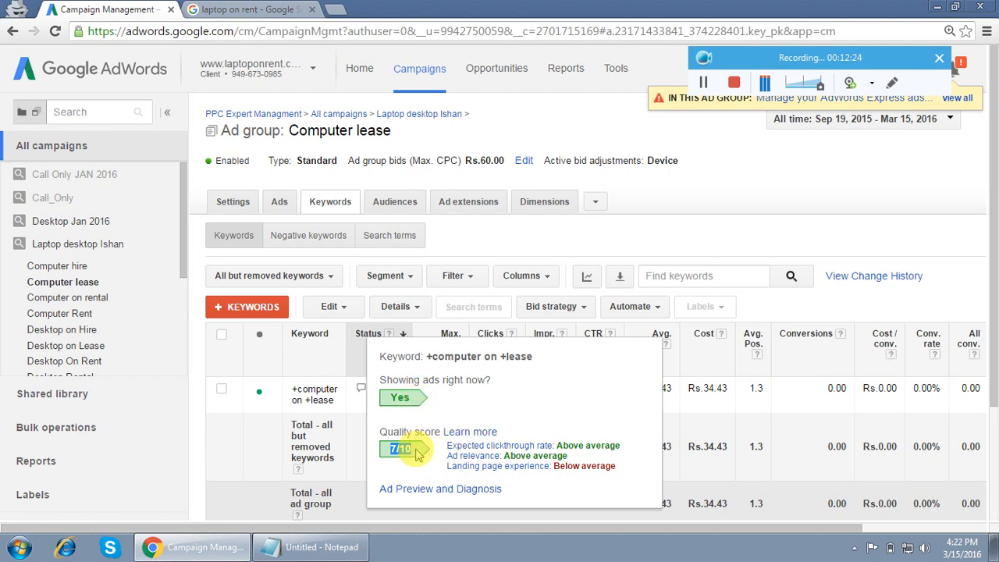
{"action": "left_click_drag", "start_coordinate": [555, 466], "coordinate": [622, 476]}
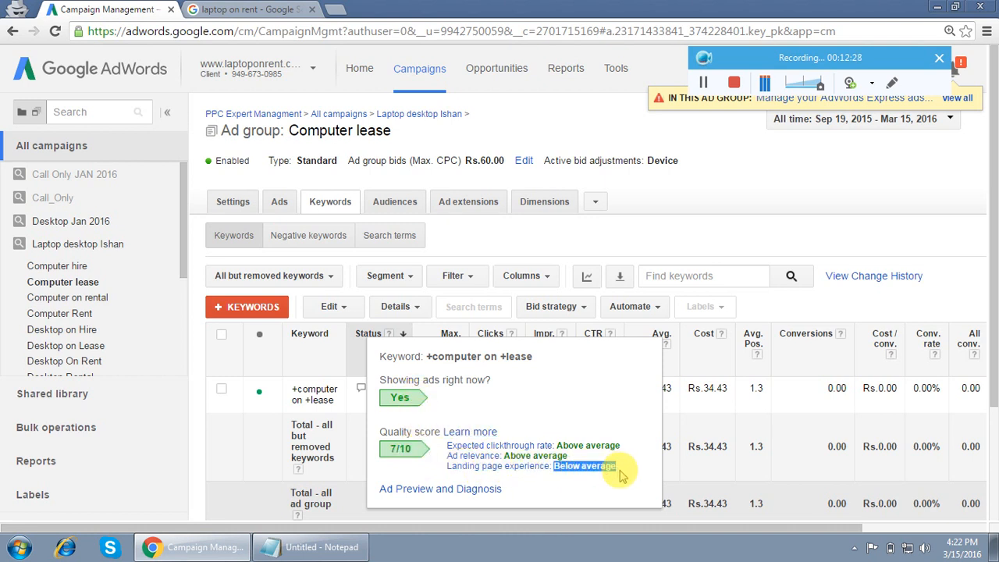
{"action": "left_click", "coordinate": [634, 468]}
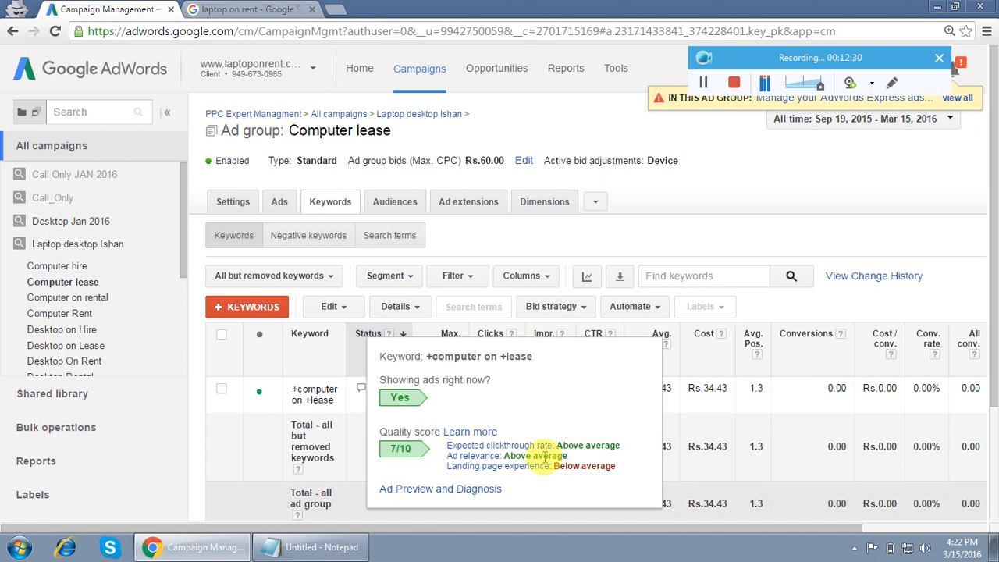
{"action": "left_click_drag", "start_coordinate": [556, 467], "coordinate": [603, 469]}
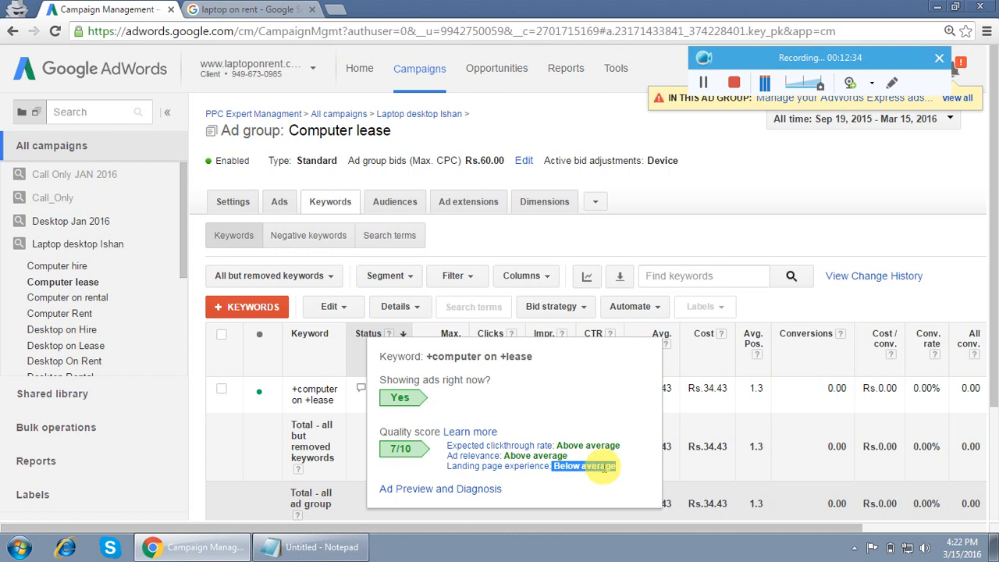
{"action": "left_click_drag", "start_coordinate": [407, 448], "coordinate": [387, 449]}
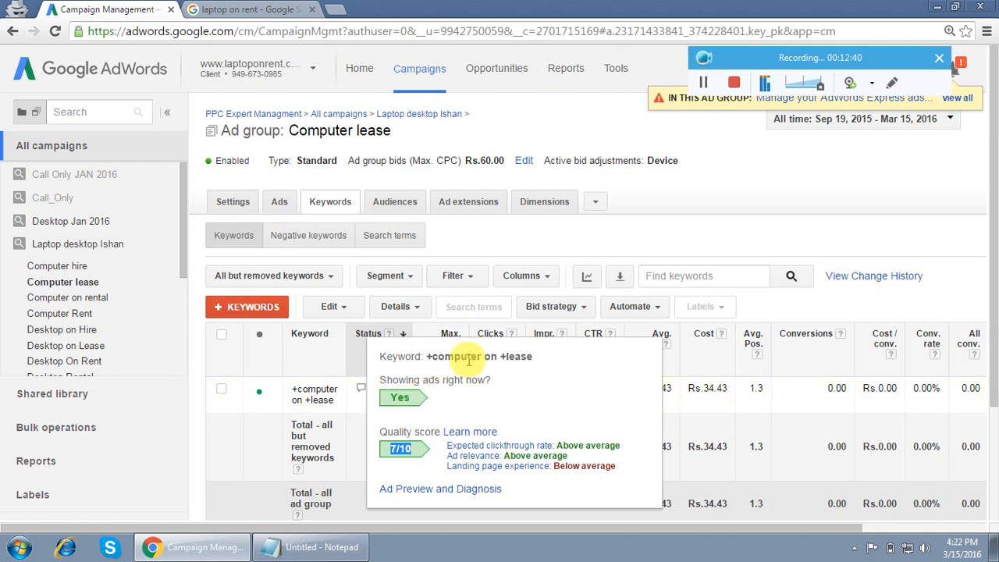
Step: Switch to the browser tab with the Google search and open youtube.com there
{"action": "left_click", "coordinate": [250, 9]}
{"action": "left_click", "coordinate": [287, 33]}
{"action": "type", "text": "youtube.com"}
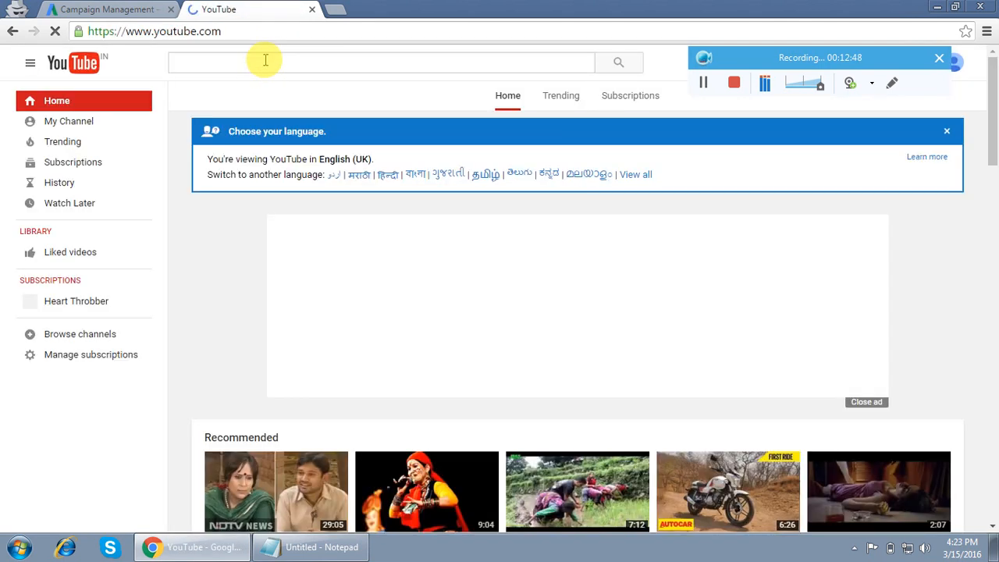
Step: Search YouTube for "how to improve keyword quality score"
{"action": "left_click", "coordinate": [269, 62]}
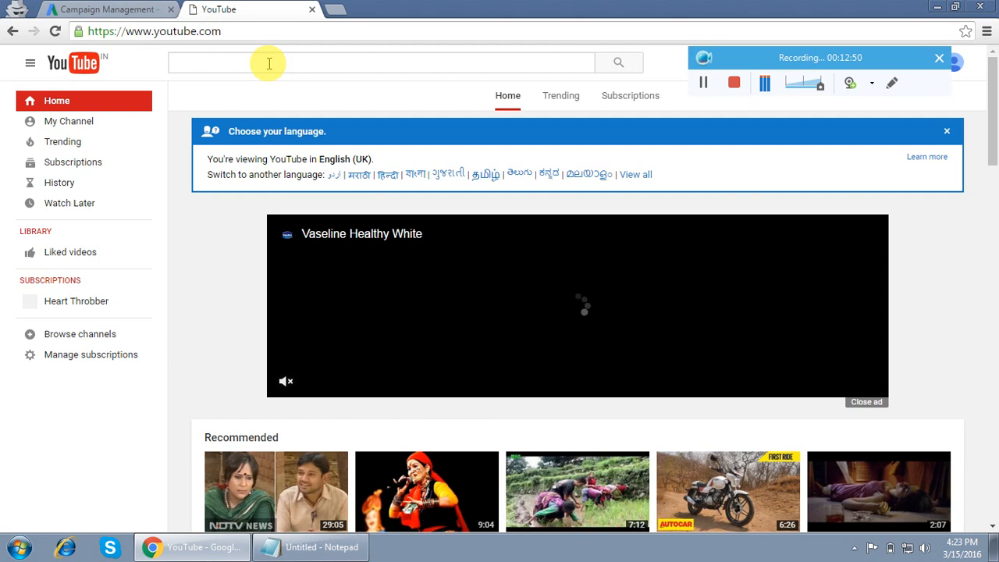
{"action": "type", "text": "how to impreov"}
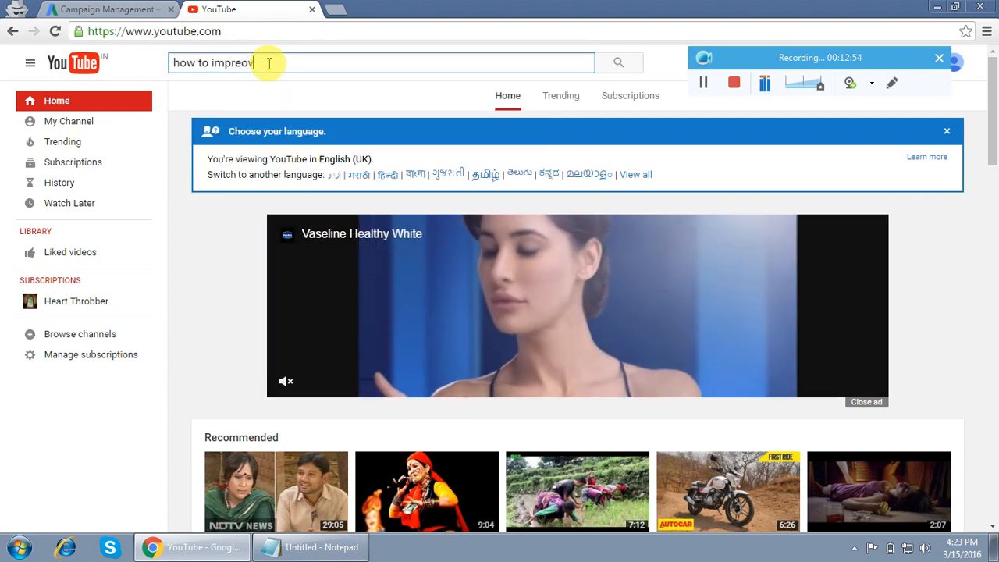
{"action": "key", "text": "BackSpace"}
{"action": "key", "text": "BackSpace"}
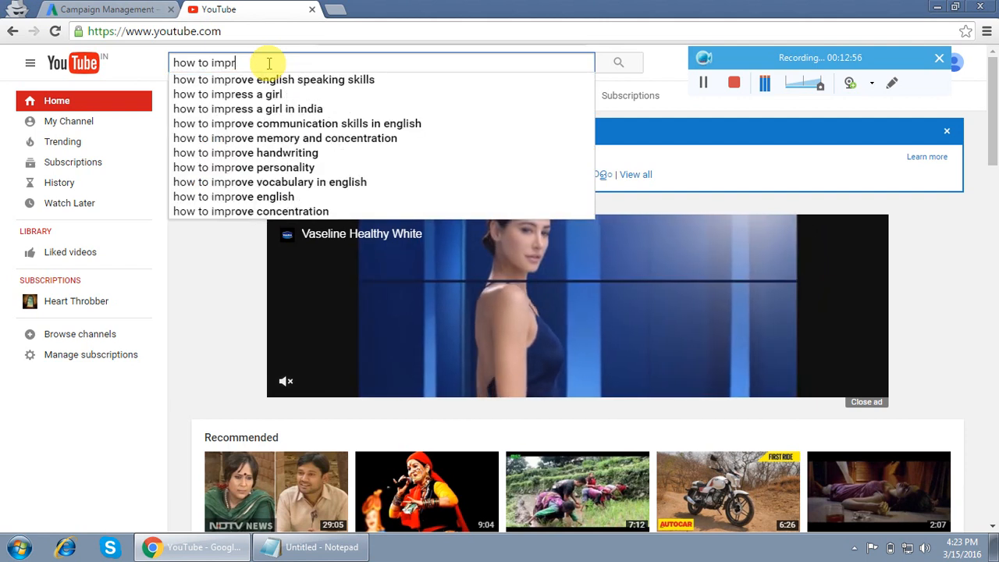
{"action": "type", "text": "ove ke"}
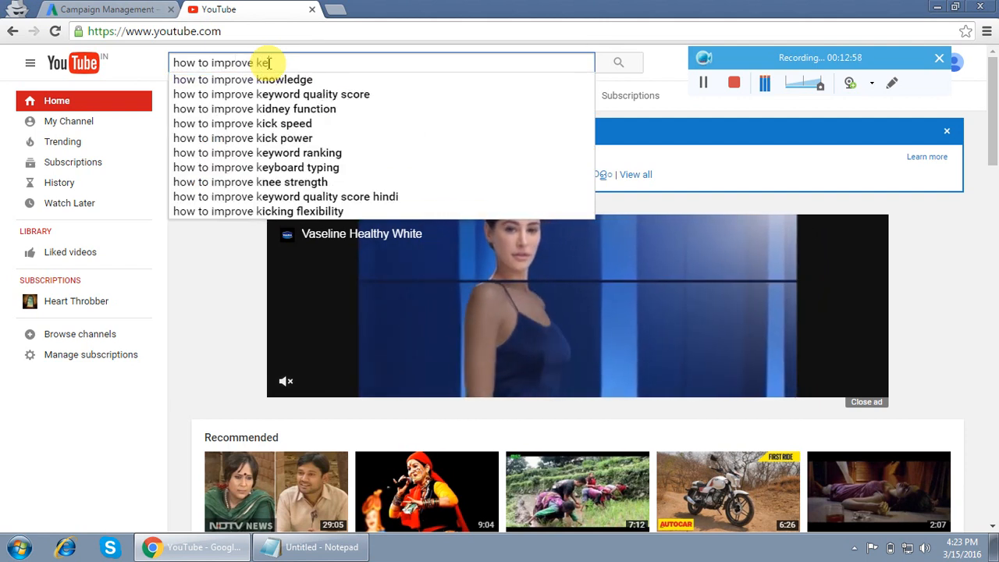
{"action": "type", "text": "yword quality score"}
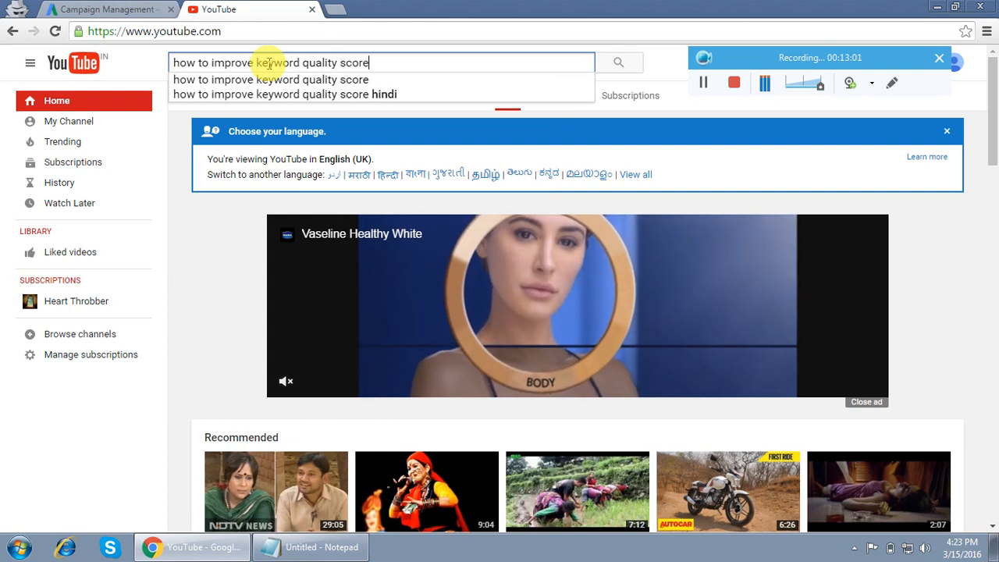
{"action": "key", "text": "Return"}
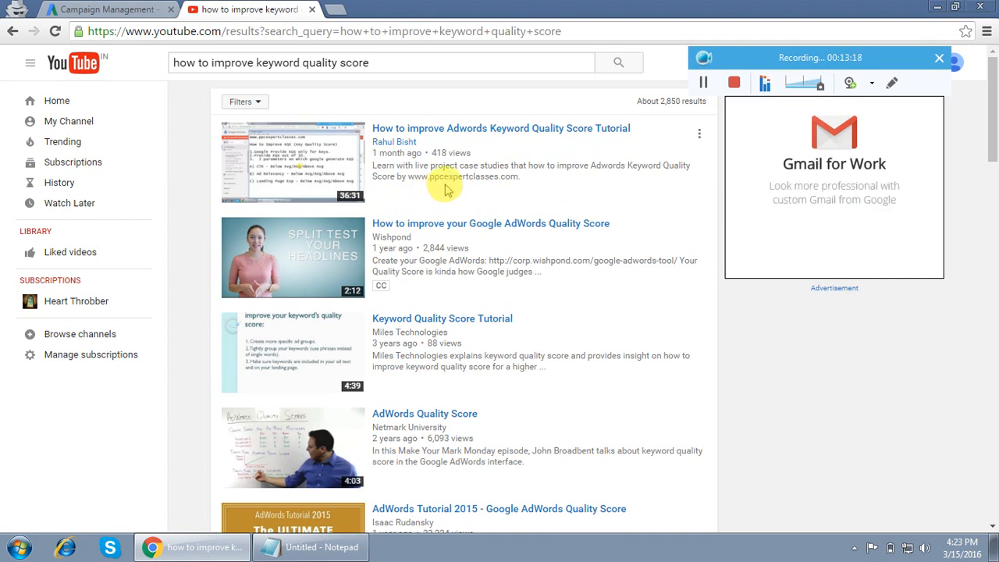
Step: Open the channel behind the How to improve Adwords Keyword Quality Score Tutorial and look through its uploaded videos
{"action": "mouse_move", "coordinate": [400, 147]}
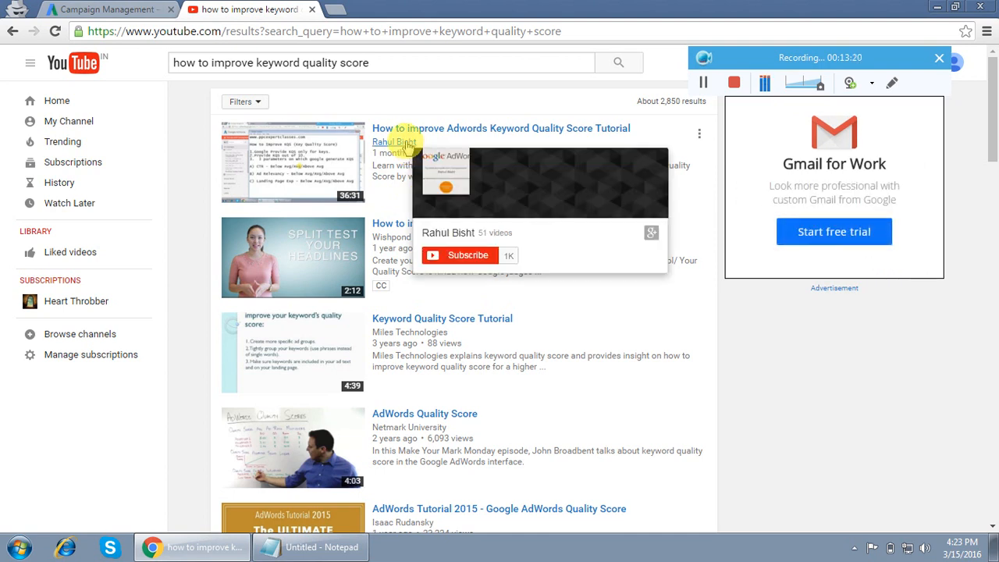
{"action": "left_click", "coordinate": [398, 144]}
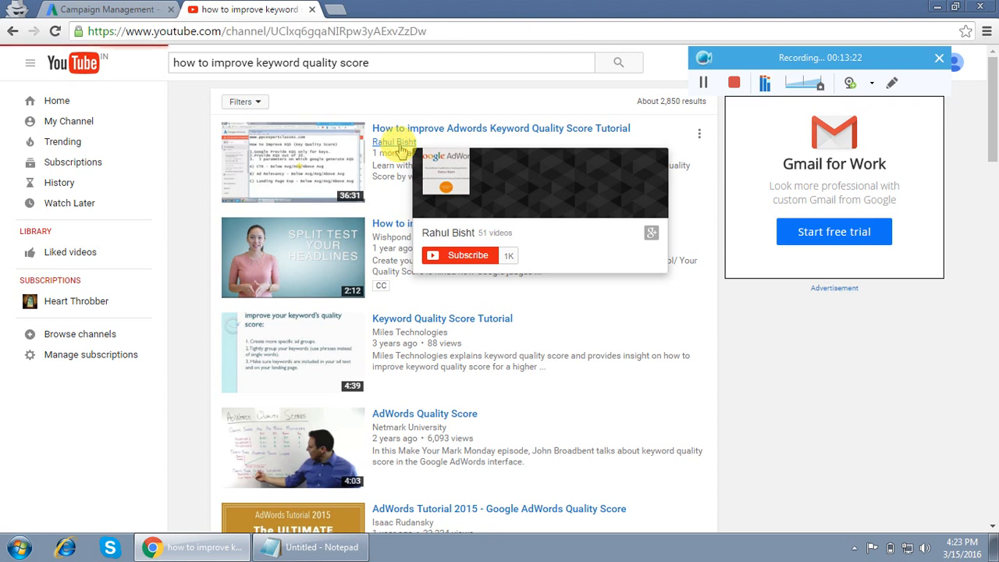
{"action": "scroll", "coordinate": [602, 321], "scroll_direction": "down", "scroll_amount": 5}
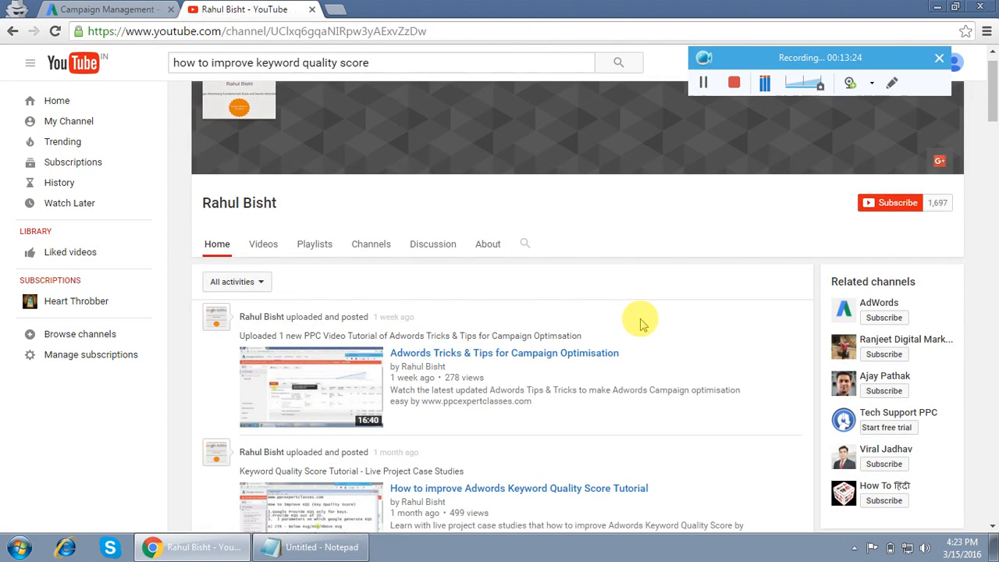
{"action": "scroll", "coordinate": [640, 319], "scroll_direction": "up", "scroll_amount": 2}
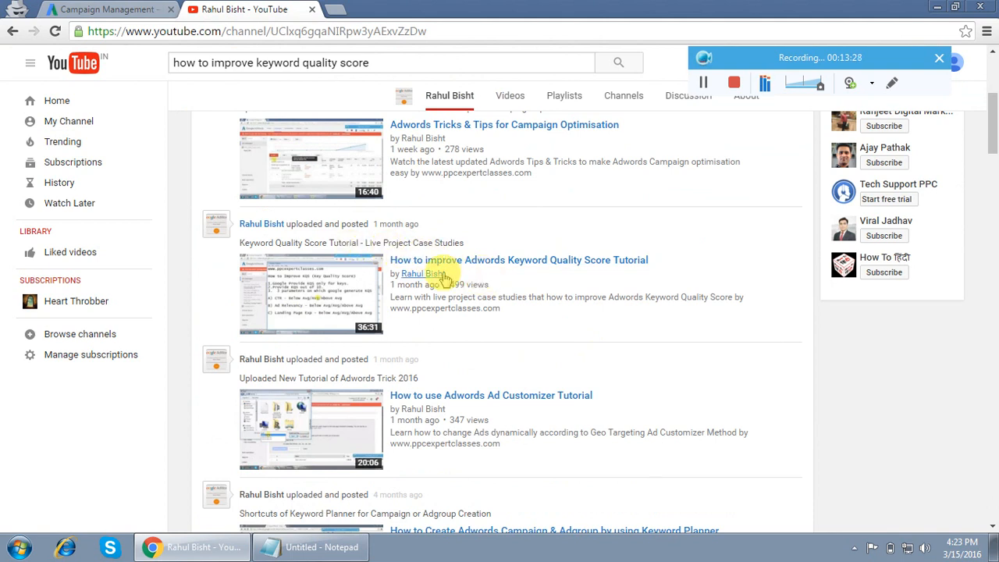
{"action": "scroll", "coordinate": [660, 275], "scroll_direction": "down", "scroll_amount": 1}
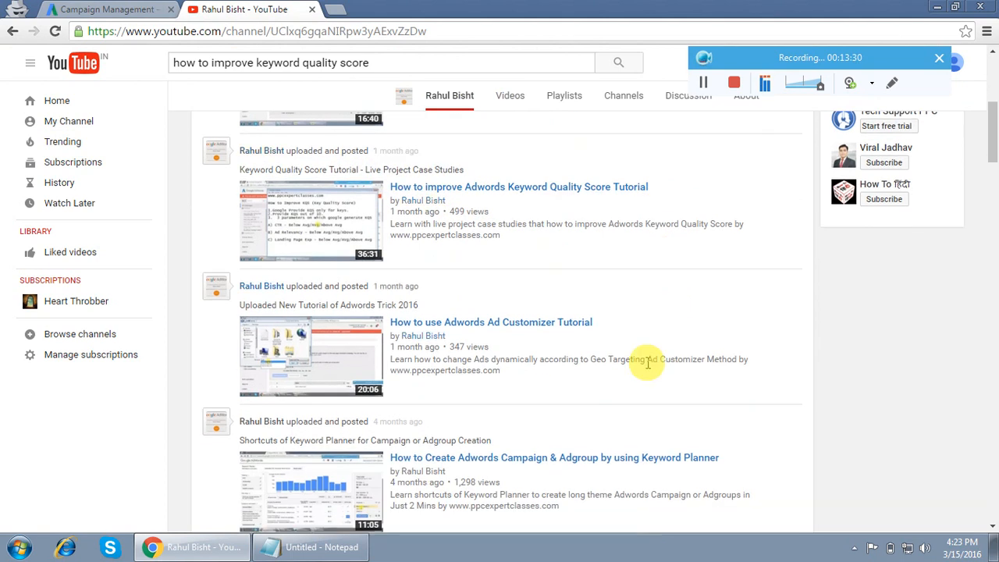
{"action": "scroll", "coordinate": [627, 357], "scroll_direction": "up", "scroll_amount": 3}
{"action": "scroll", "coordinate": [655, 344], "scroll_direction": "down", "scroll_amount": 20}
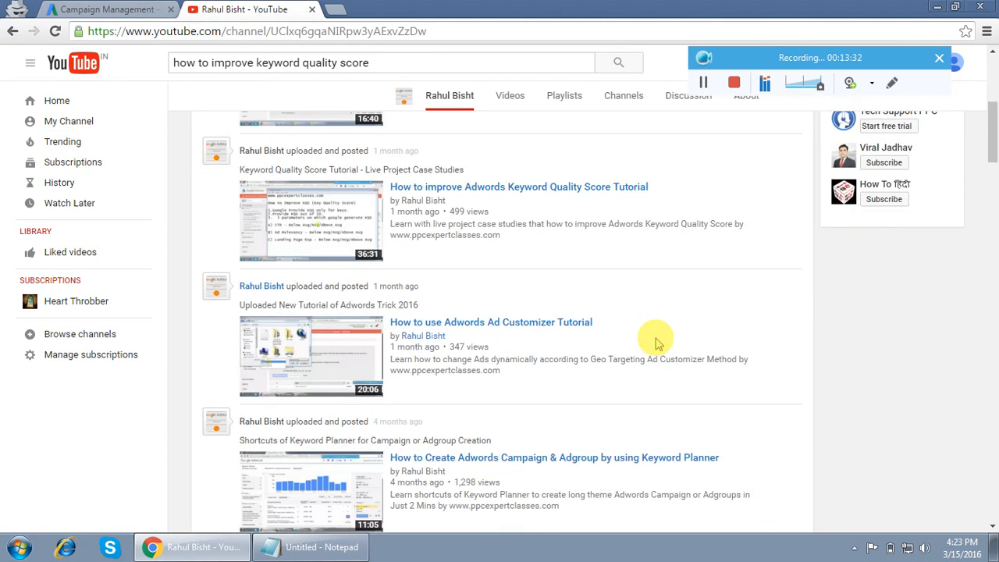
{"action": "scroll", "coordinate": [655, 343], "scroll_direction": "down", "scroll_amount": 15}
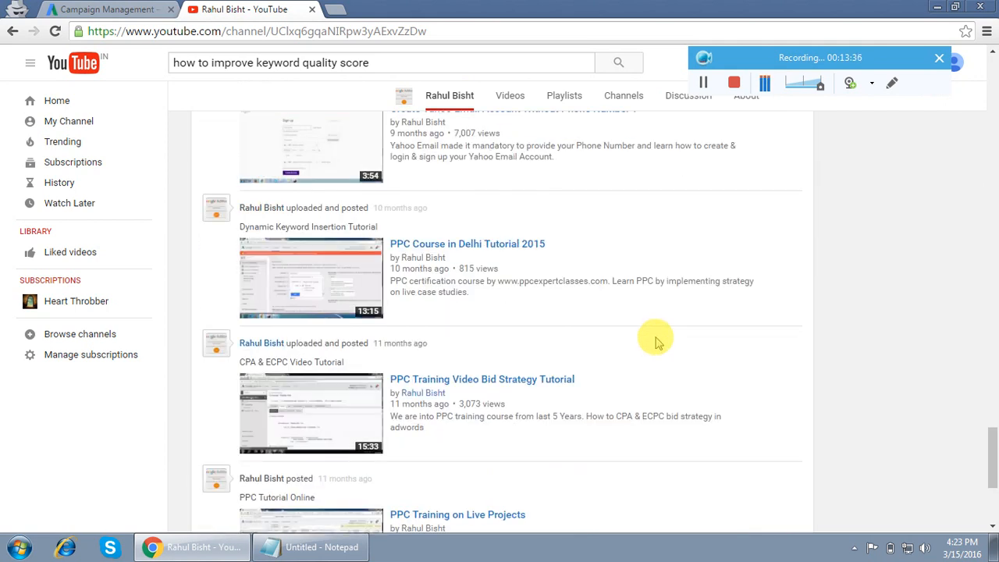
{"action": "scroll", "coordinate": [656, 343], "scroll_direction": "down", "scroll_amount": 10}
{"action": "scroll", "coordinate": [656, 344], "scroll_direction": "up", "scroll_amount": 20}
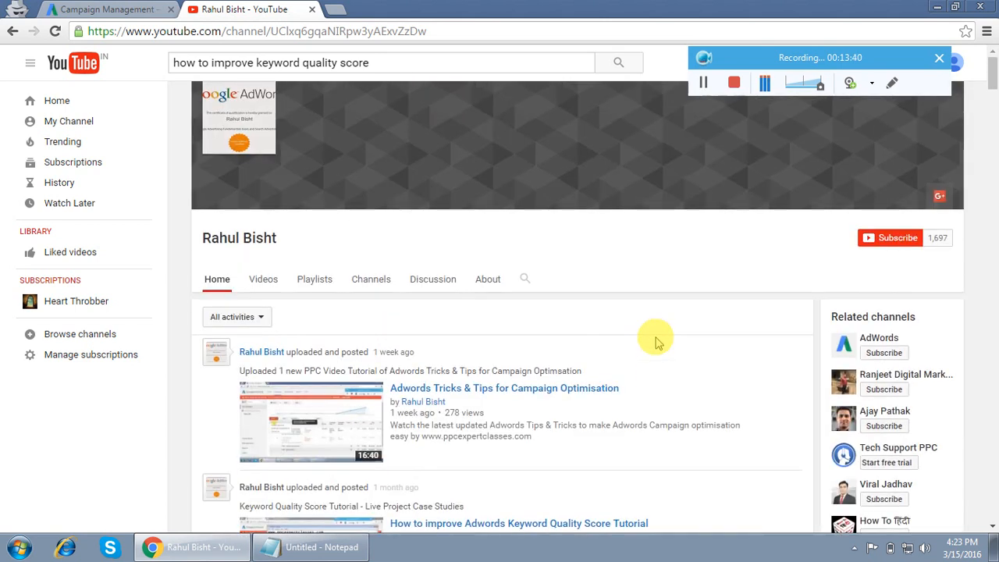
{"action": "left_click", "coordinate": [312, 9]}
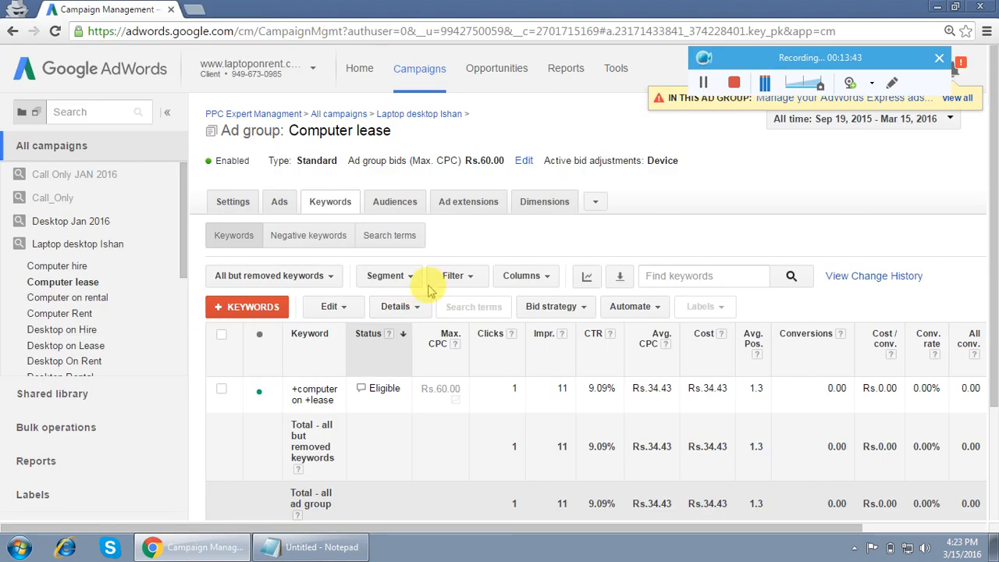
{"action": "left_click", "coordinate": [19, 246]}
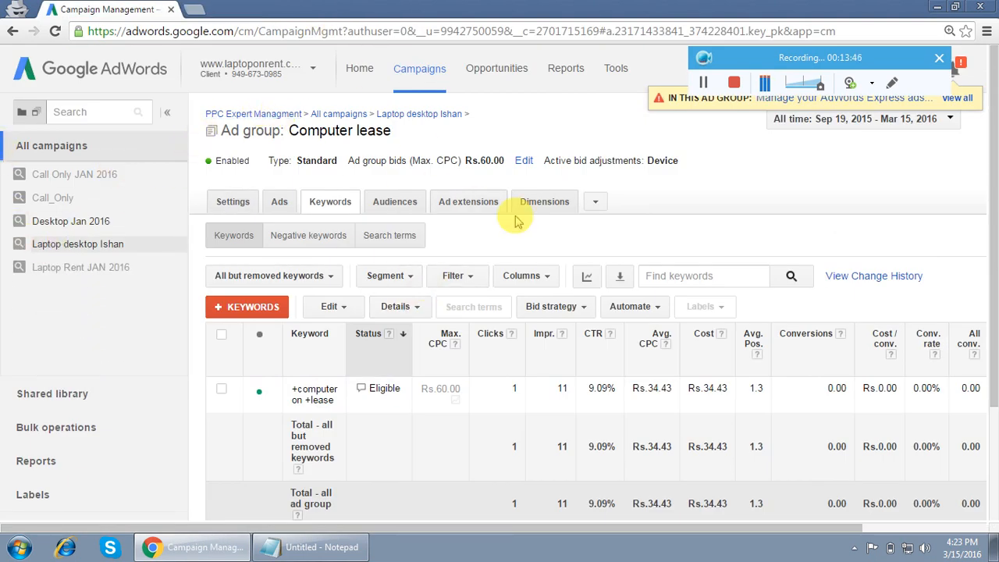
{"action": "left_click", "coordinate": [279, 72]}
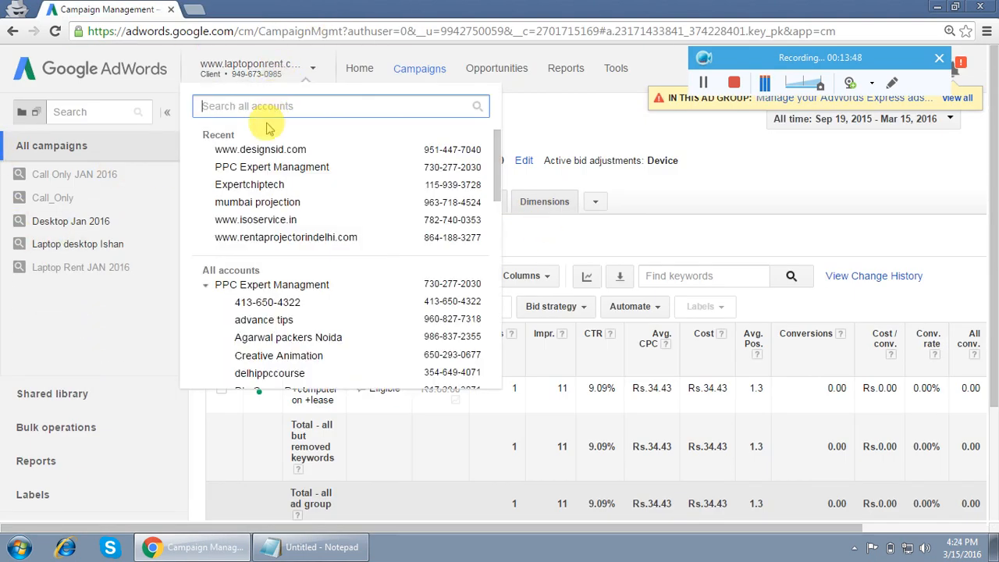
{"action": "left_click", "coordinate": [257, 148]}
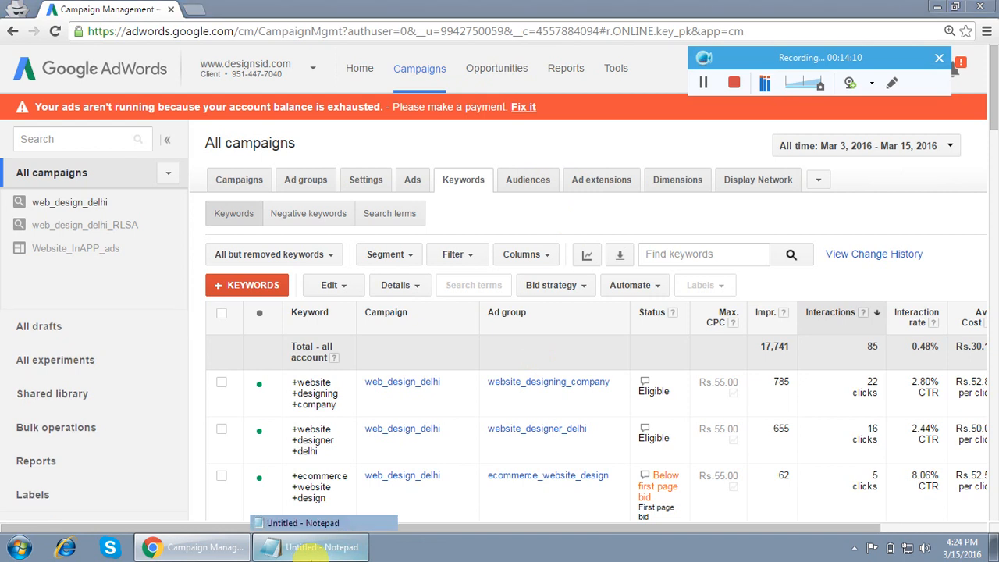
{"action": "left_click", "coordinate": [312, 547]}
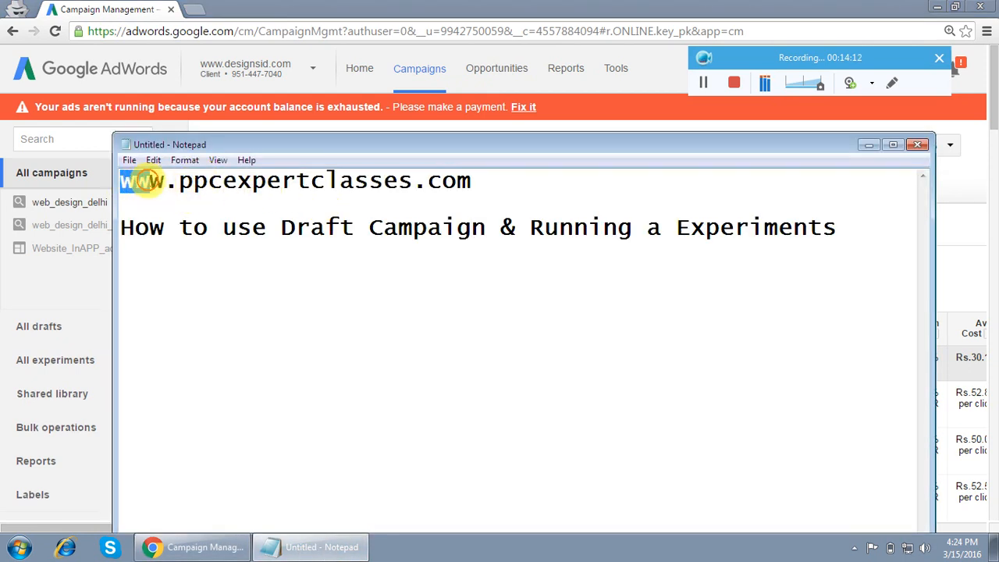